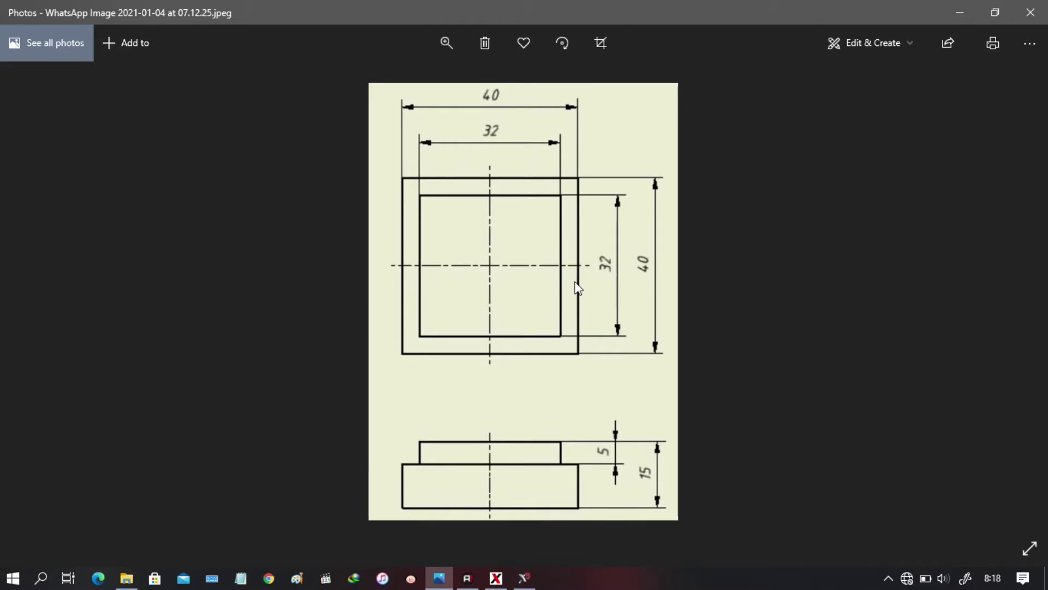
- Review the graphics view and plane options in Mastercam and examine the square part's dimensions in the reference drawing in Photos
click(960, 12)
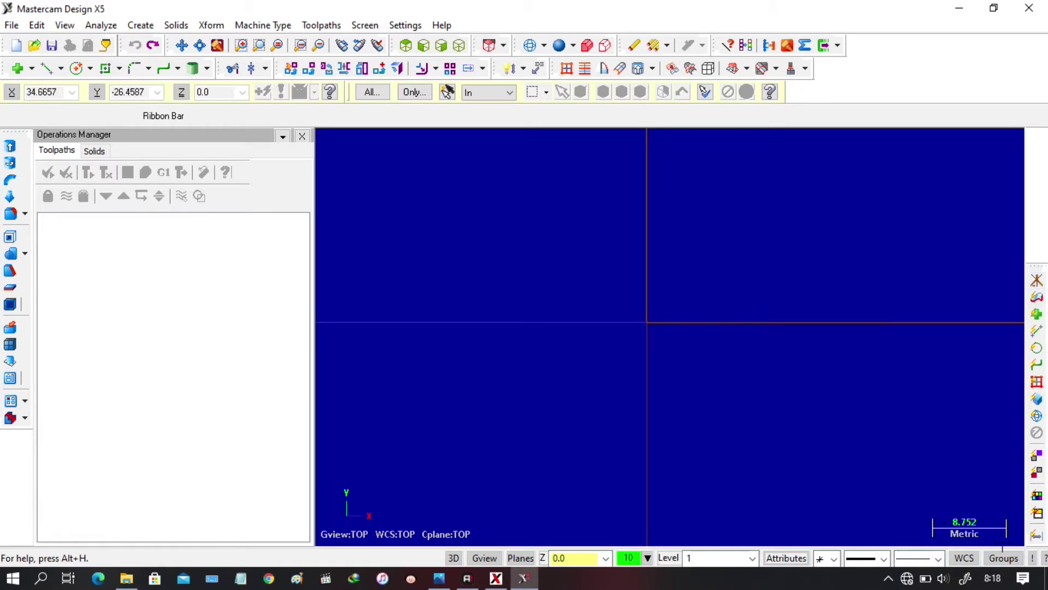
click(483, 557)
key(Escape)
click(520, 557)
click(562, 136)
click(439, 578)
scroll(577, 102, up, 4)
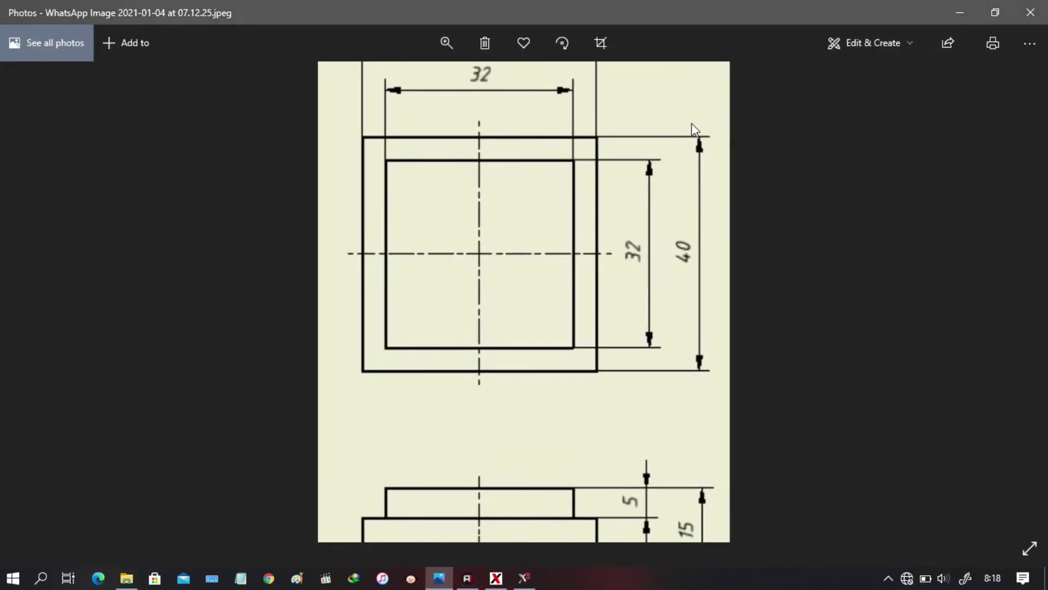
drag(693, 129, 694, 178)
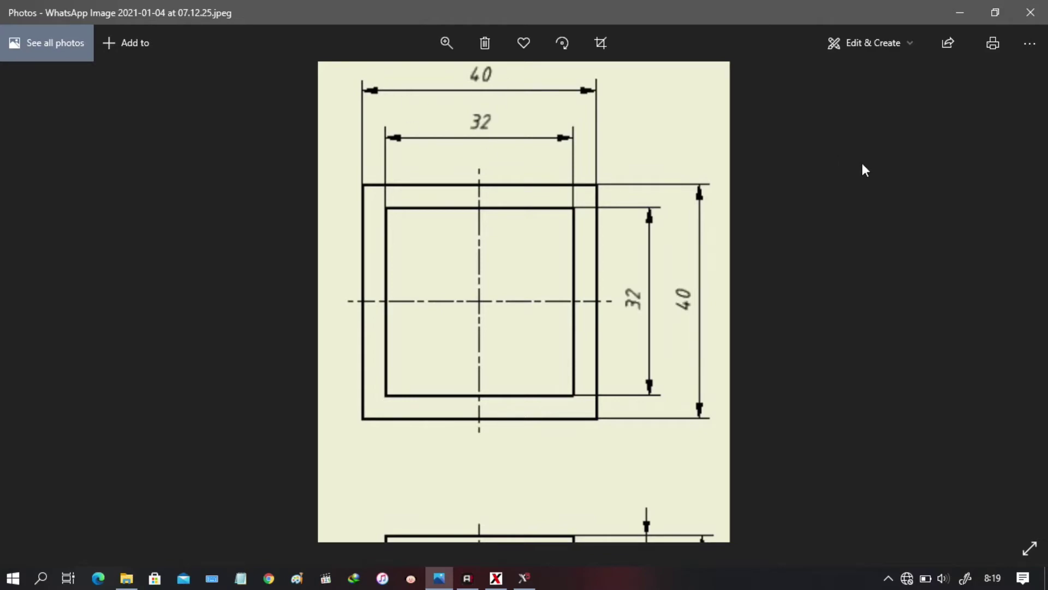
click(960, 14)
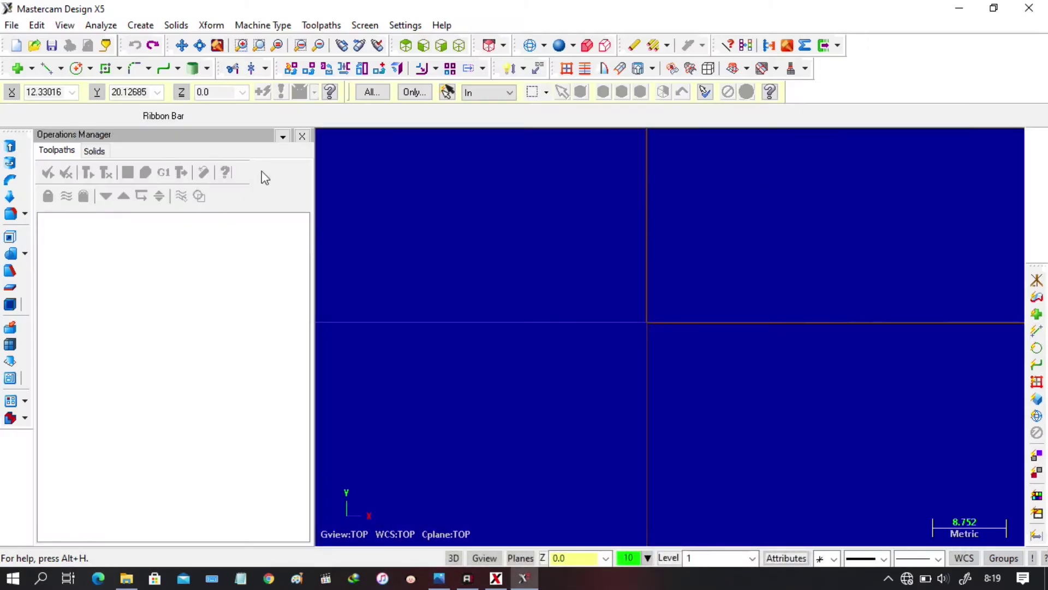
- Create a 40 by 40 mm rectangle anchored at its centre on the origin
click(106, 69)
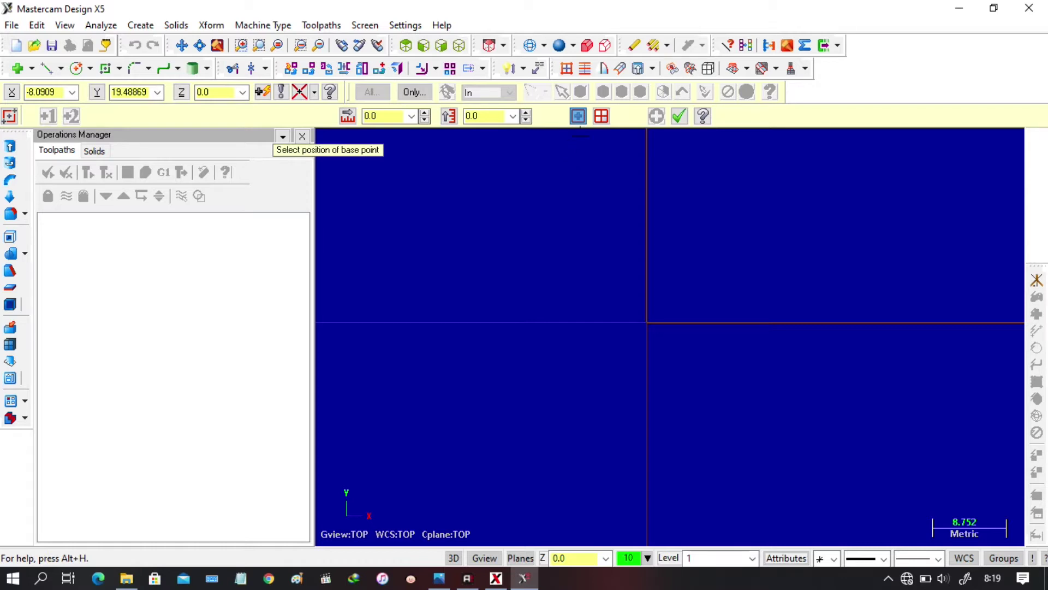
click(580, 119)
click(579, 116)
click(647, 324)
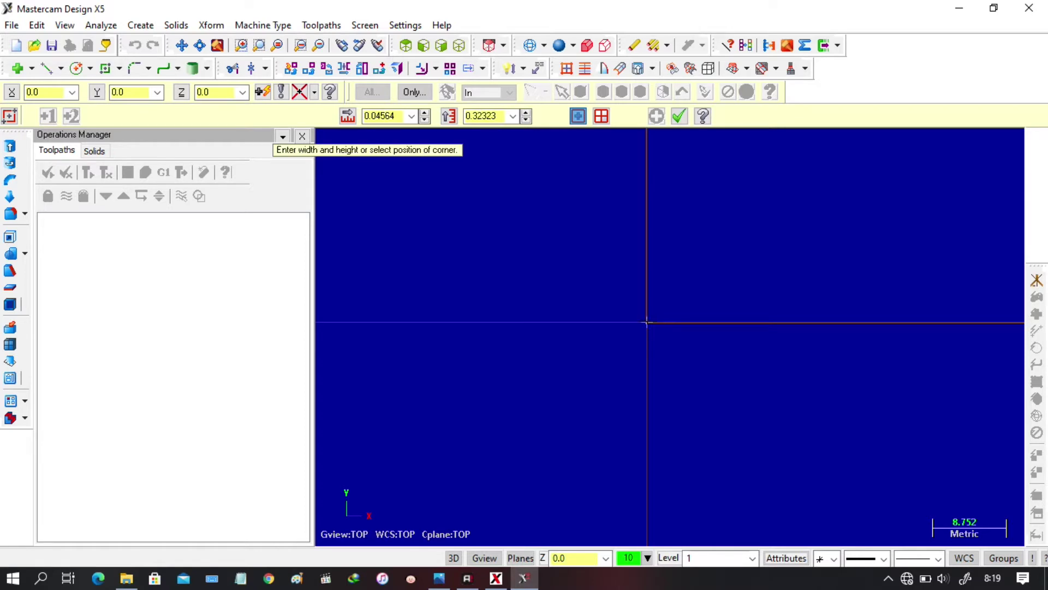
click(376, 115)
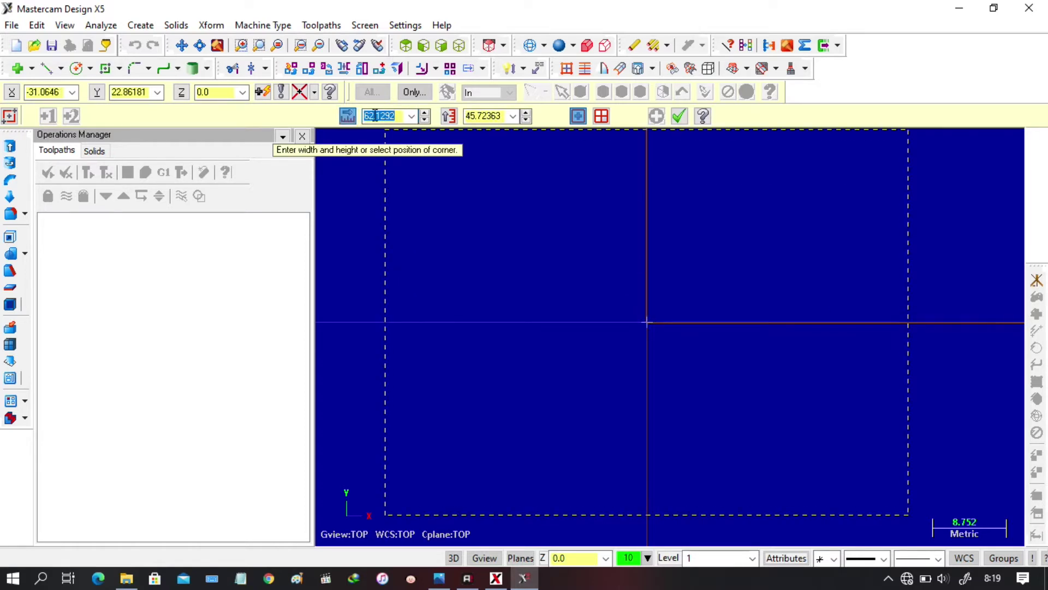
text(40)
key(Tab)
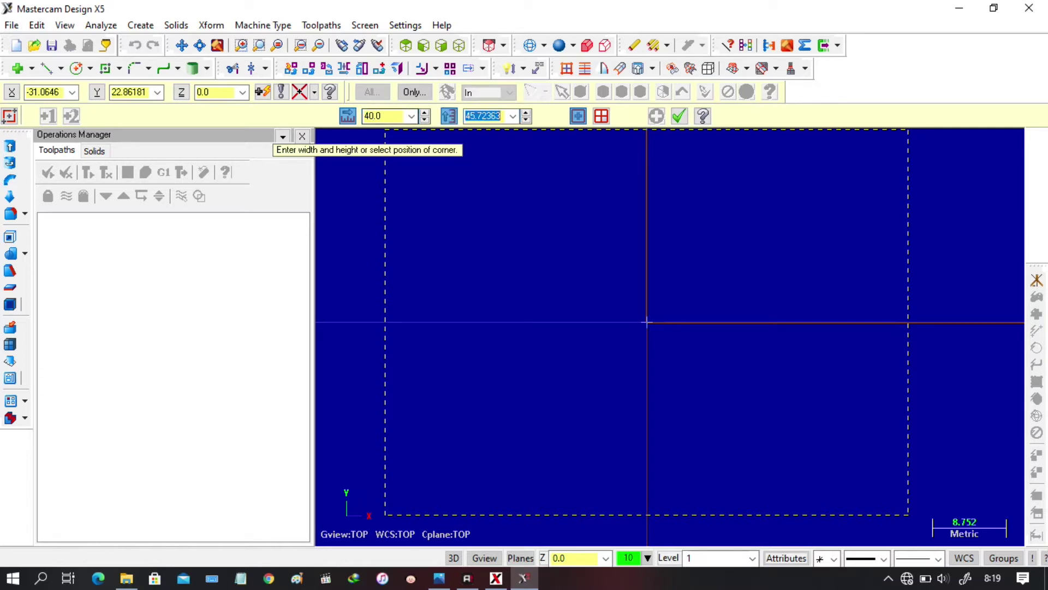
text(4)
key(Return)
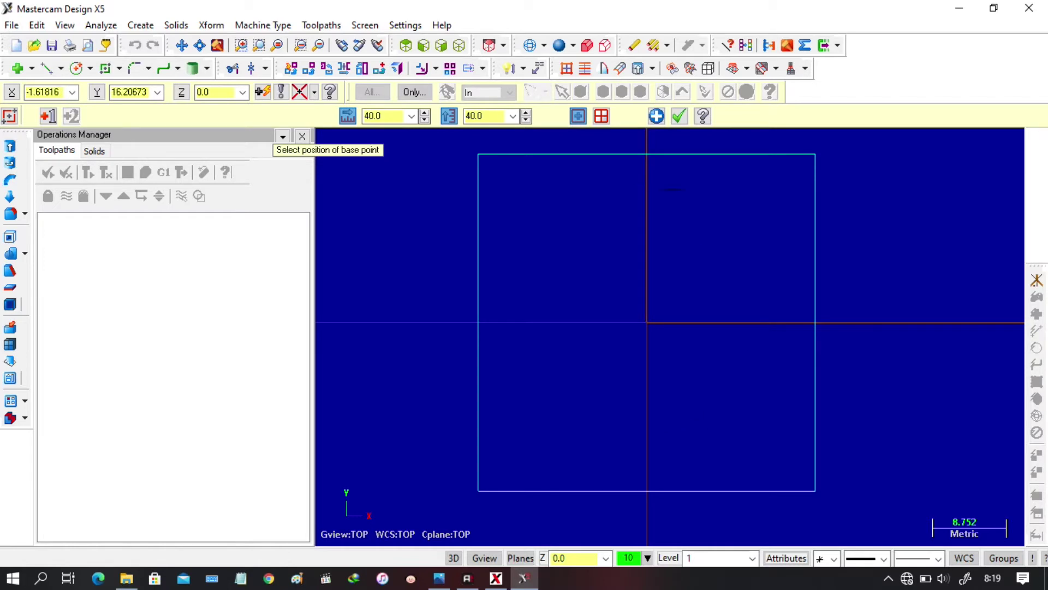
click(657, 124)
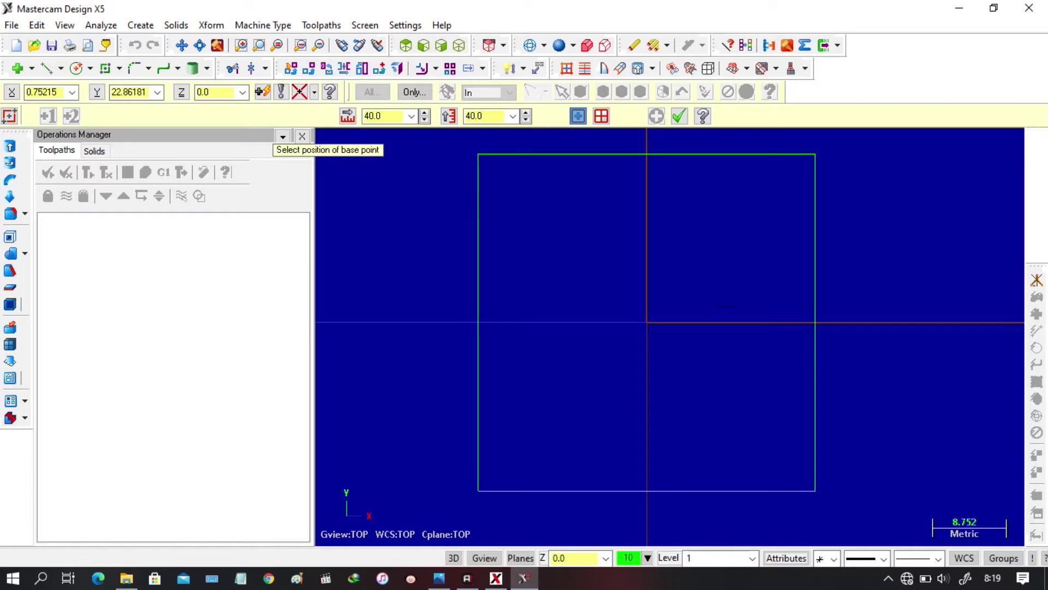
- Create a second rectangle, 32 by 32 mm, centred on the origin inside the first, and finish the rectangle command
click(646, 322)
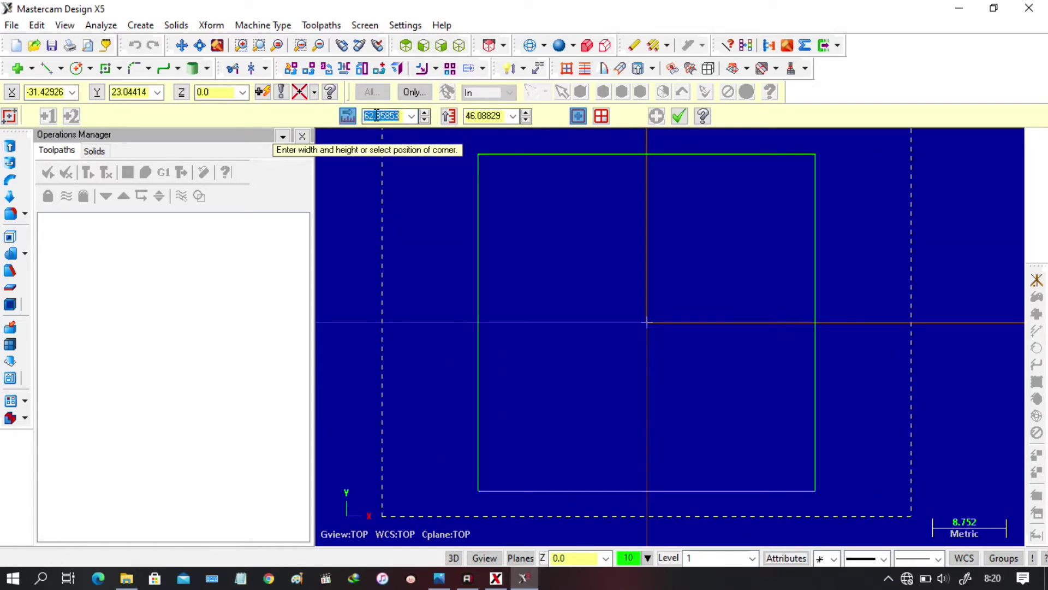
text(32)
key(Tab)
text(3)
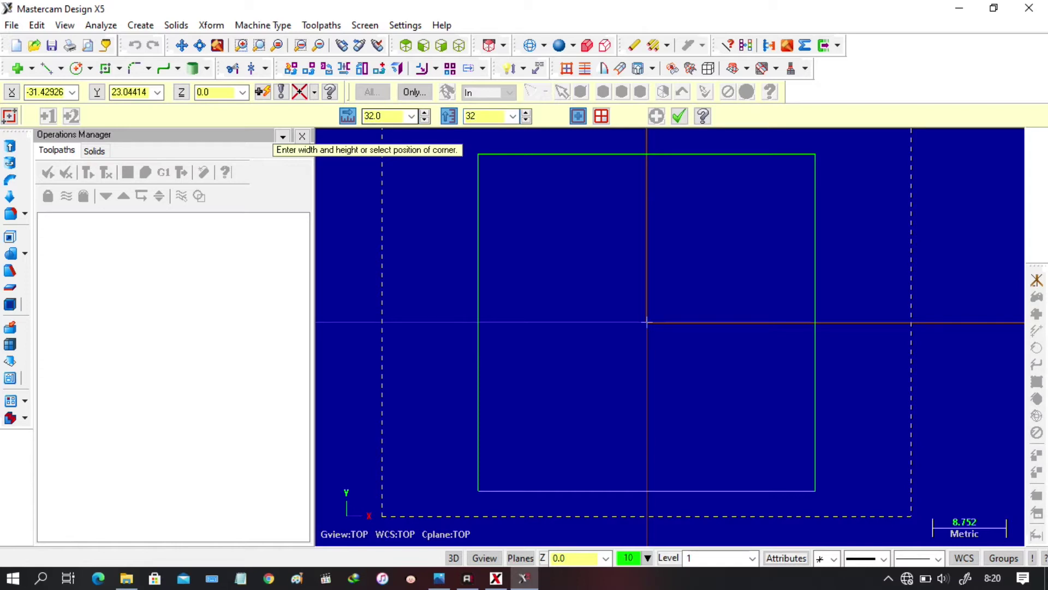
key(Return)
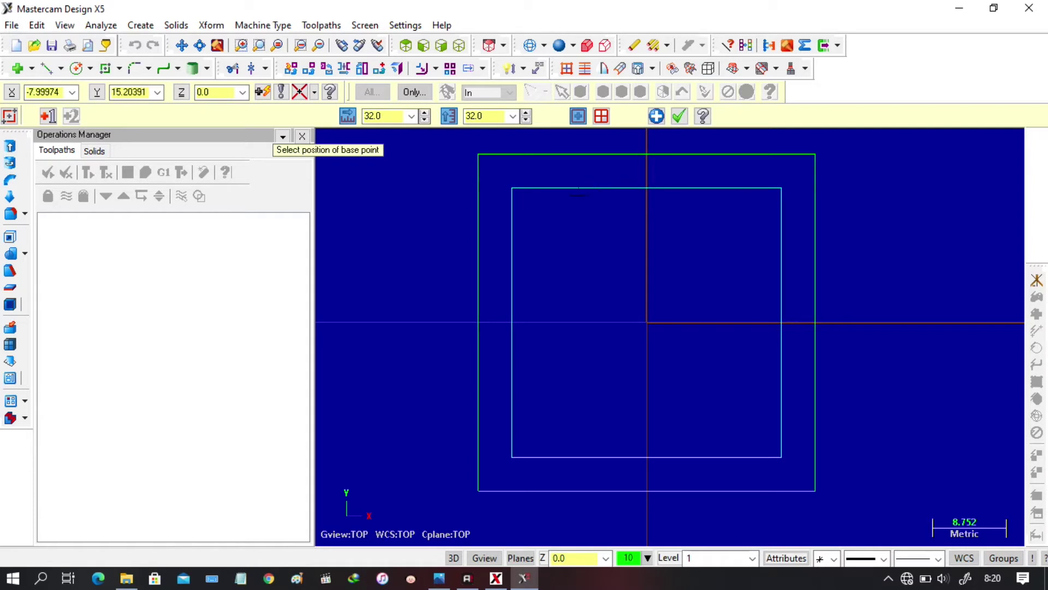
click(677, 119)
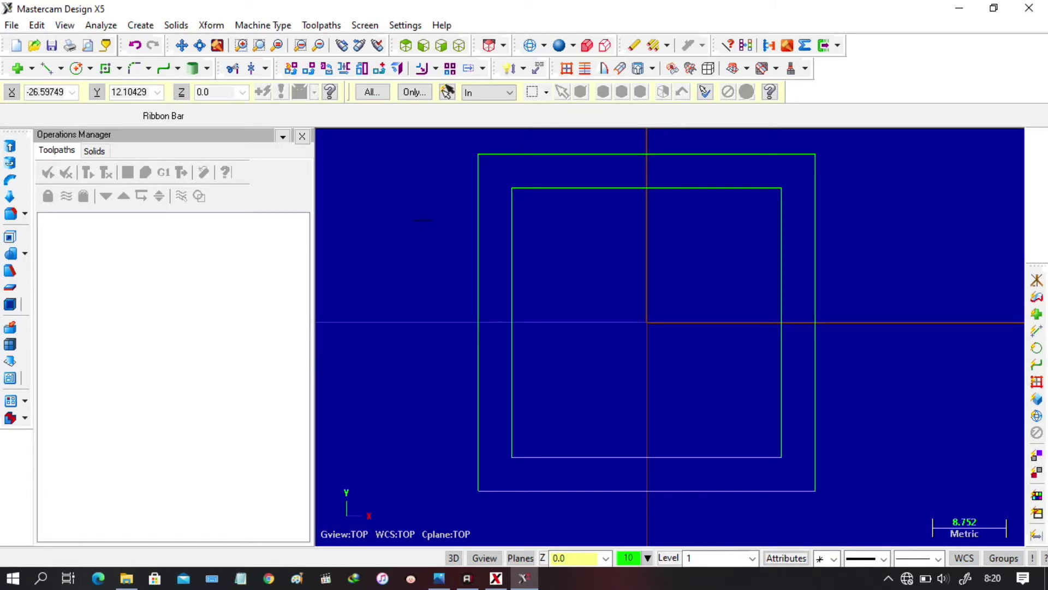
- Choose the mill machine definition MILL 3 - AXIS VMC MM.MMD-5
click(267, 25)
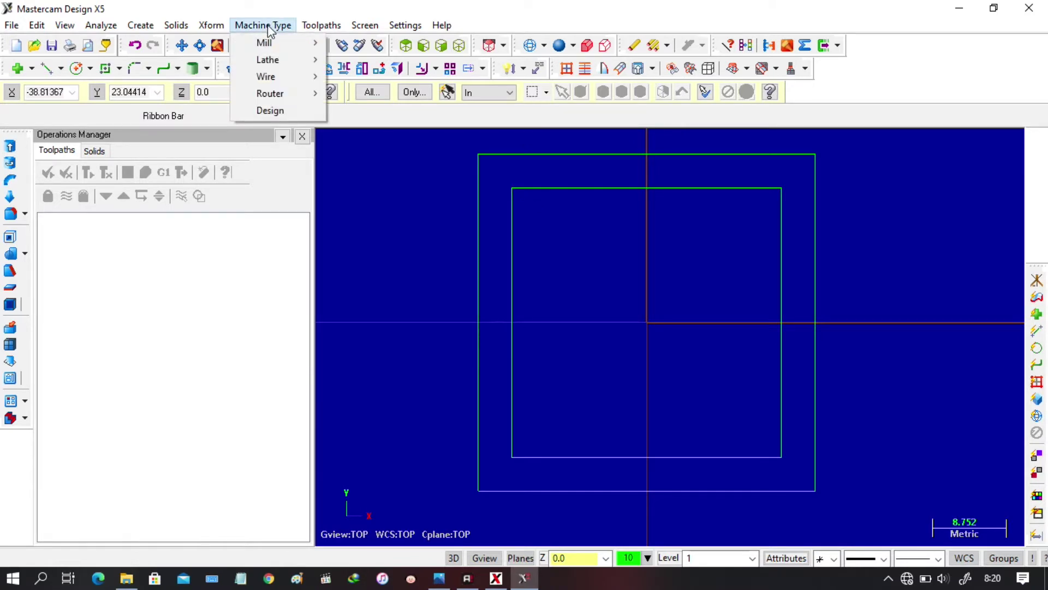
mouse_move(275, 43)
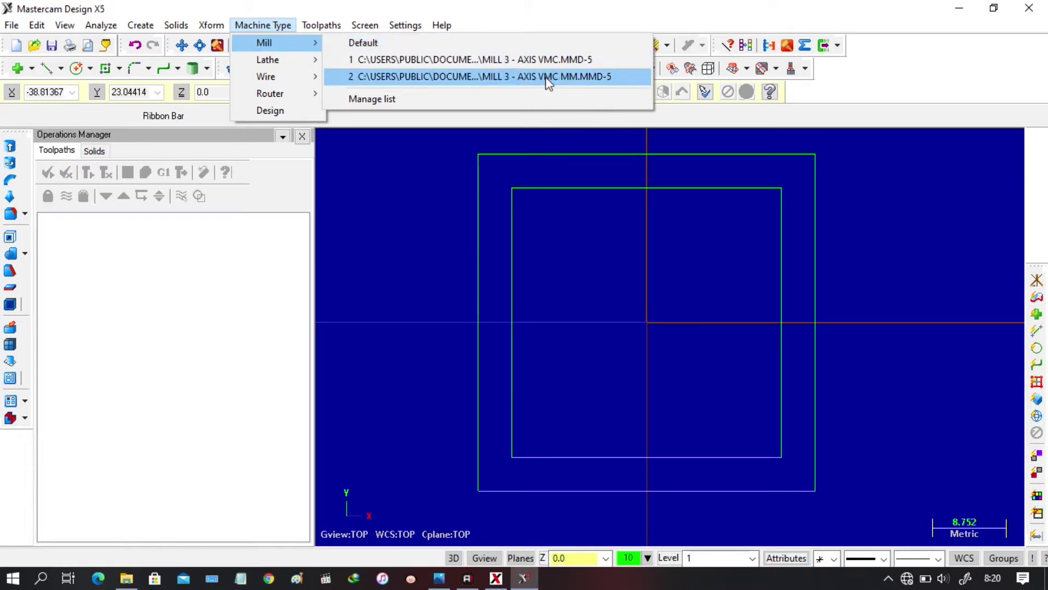
click(576, 77)
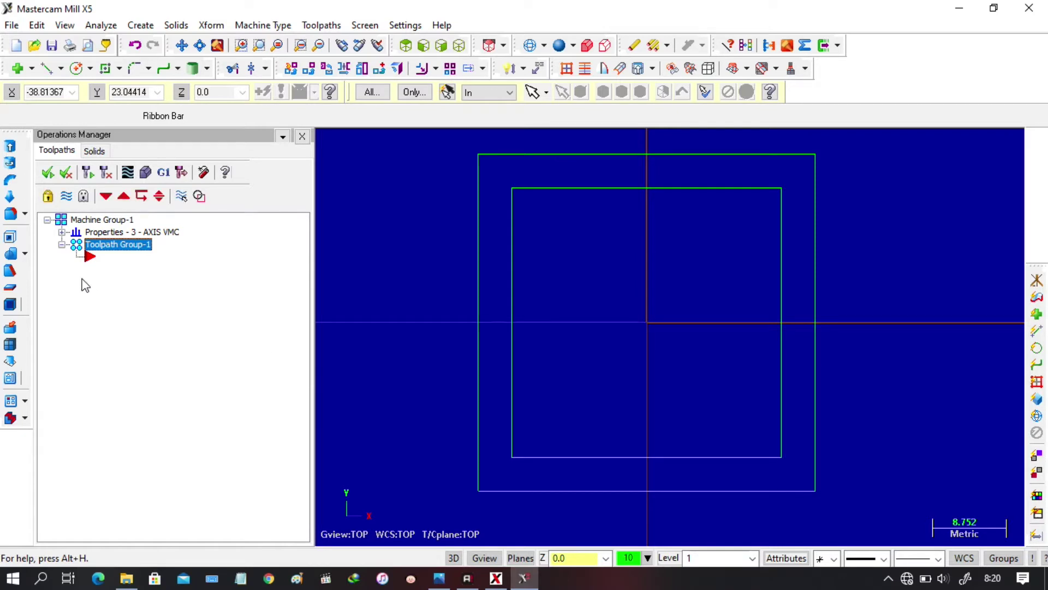
- Open the machine group's stock setup and, following the reference drawing in Photos, set the rectangular stock's Y and X to 40 mm
click(63, 232)
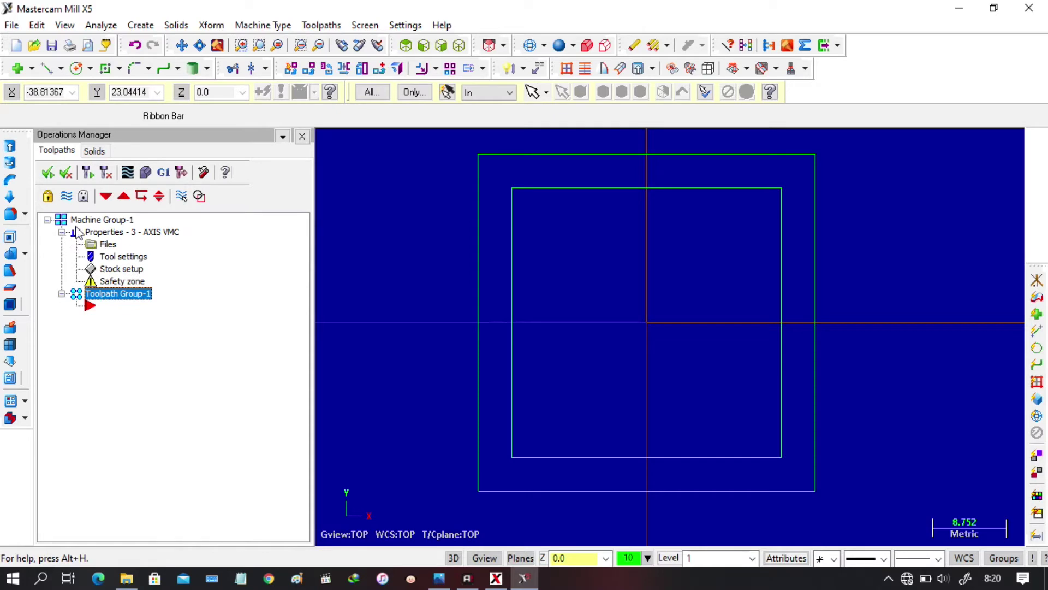
click(139, 270)
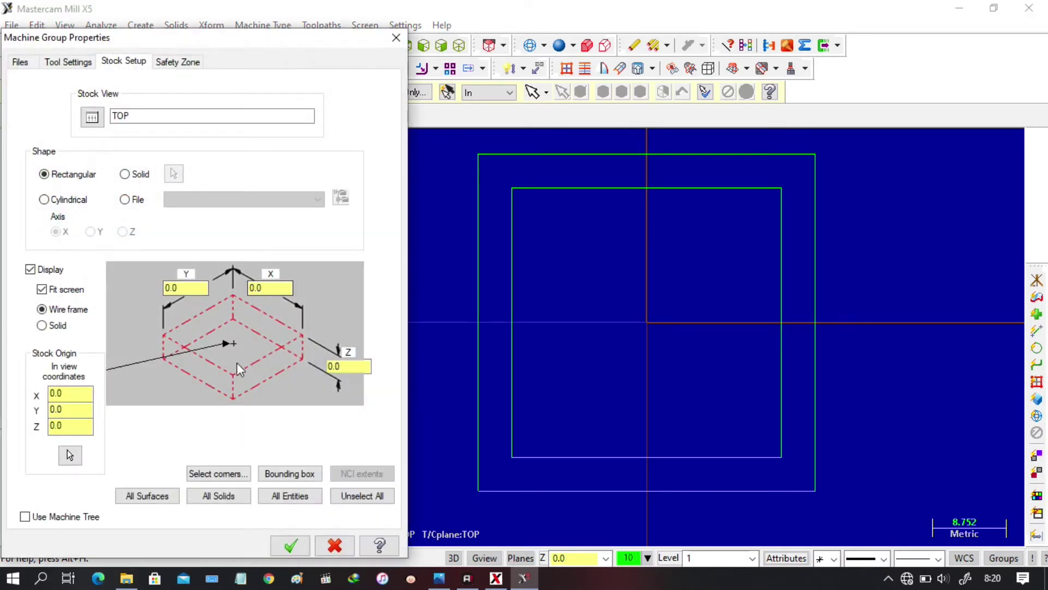
click(439, 577)
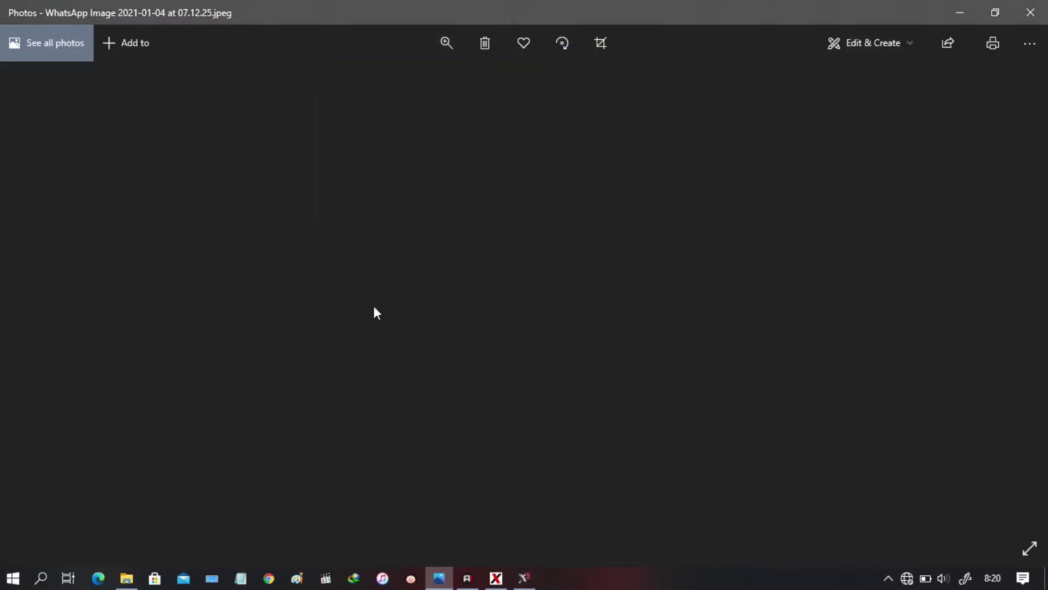
scroll(438, 262, up, 2)
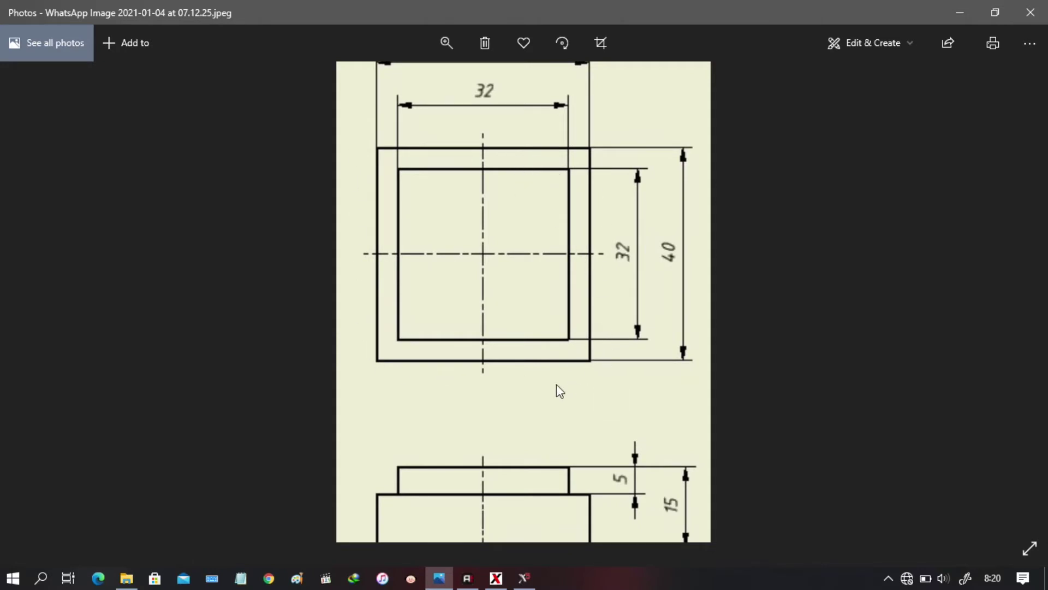
drag(621, 134, 648, 265)
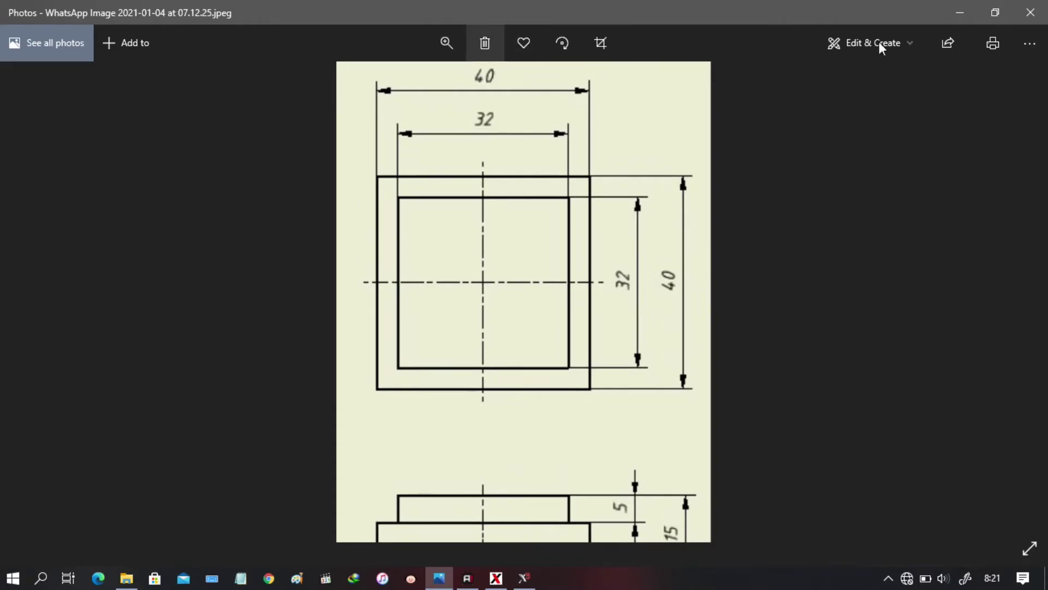
click(959, 12)
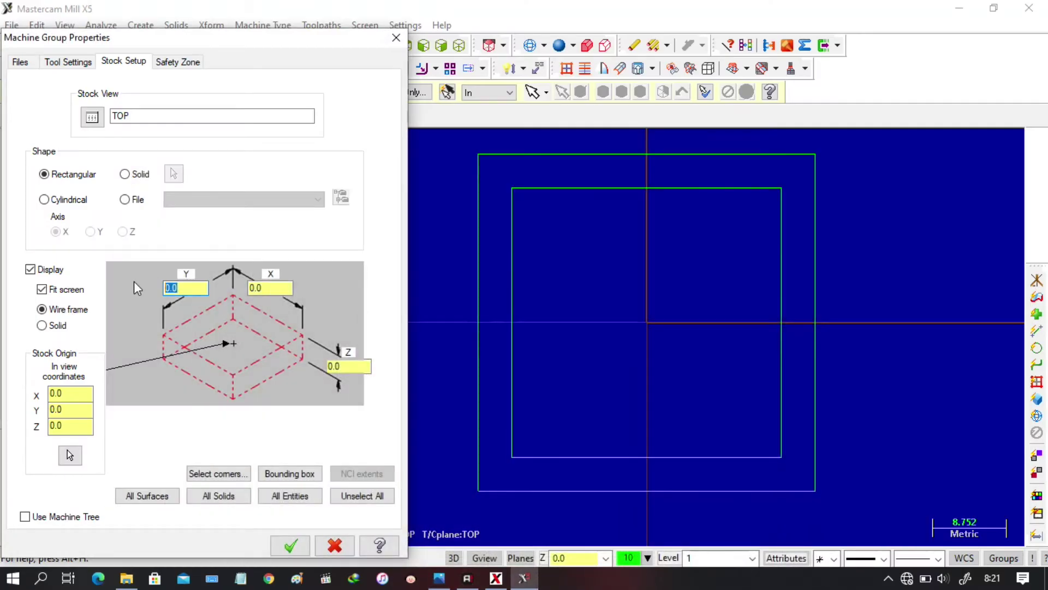
text(40)
key(Tab)
text(4)
- Check the part height in the reference drawing, set the stock's Z to 15 mm and accept the stock setup
click(439, 578)
scroll(585, 463, up, 5)
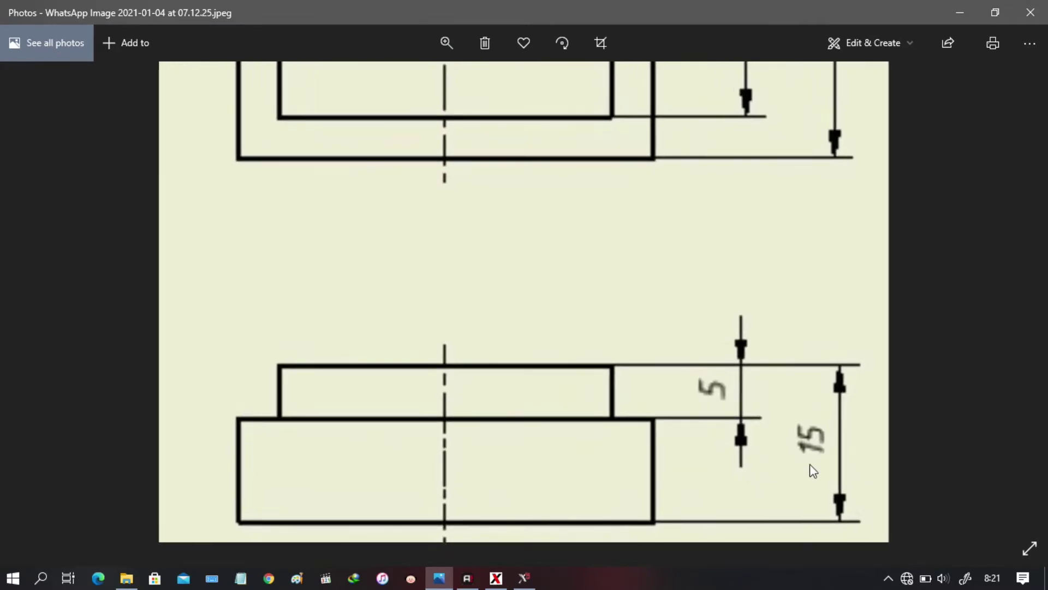
scroll(844, 439, down, 5)
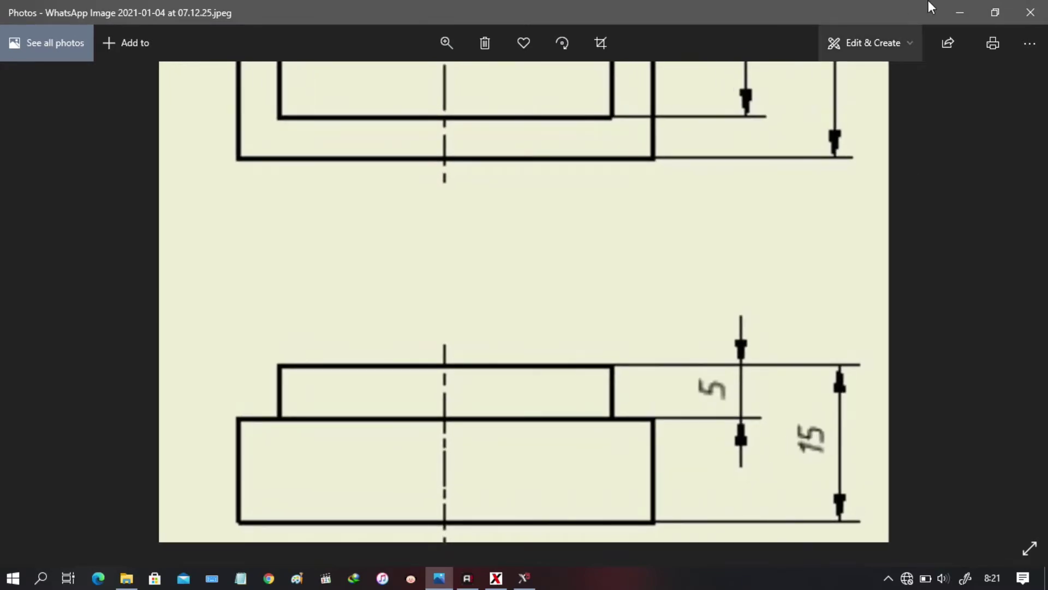
click(961, 12)
key(Tab)
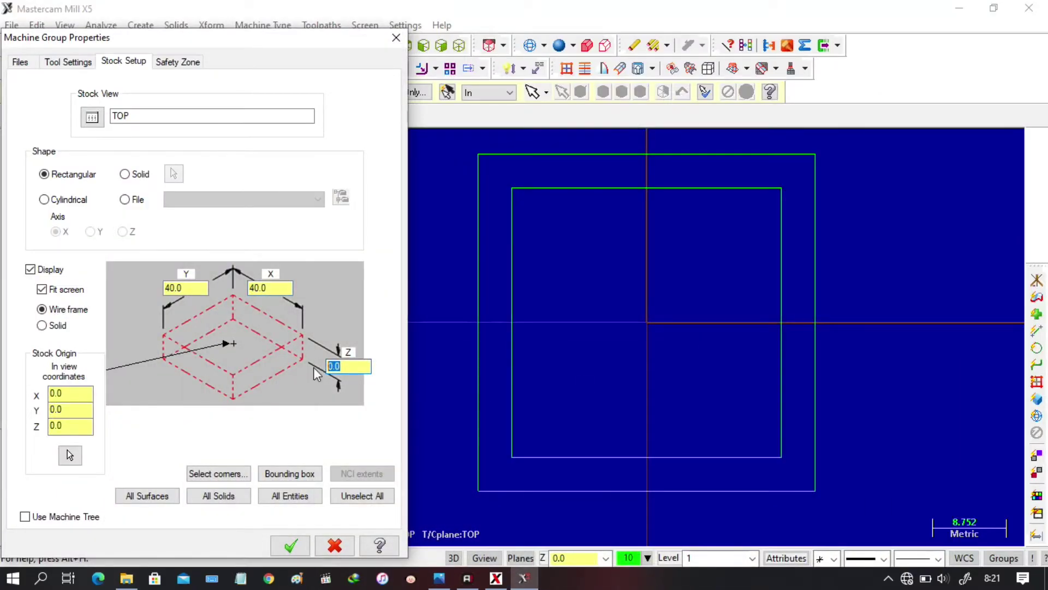
text(15)
click(290, 543)
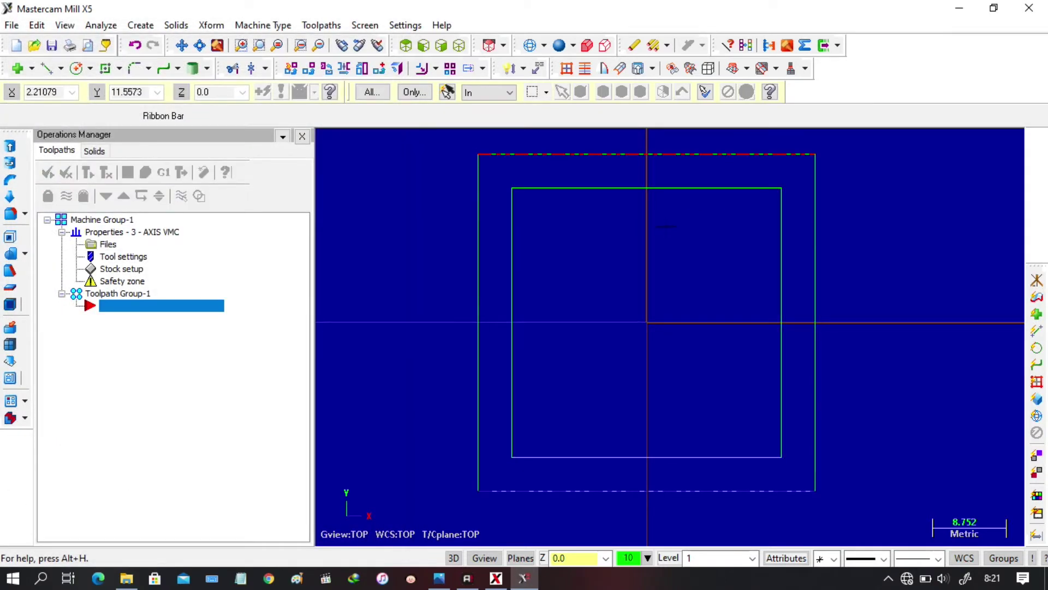
- Start a Contour toolpath with the new NC name LATIHAN 1
click(459, 46)
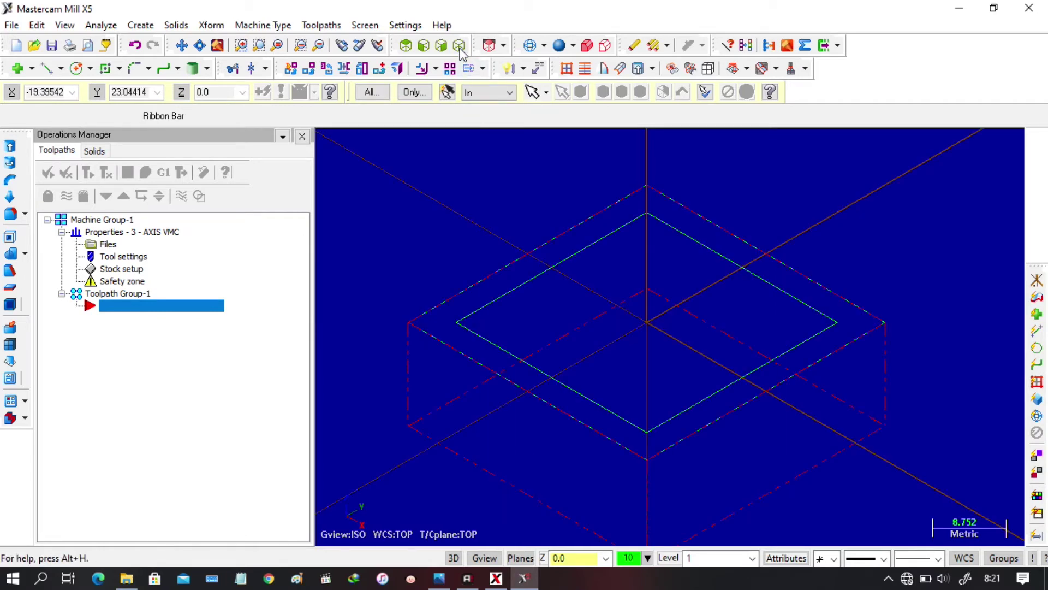
right_click(651, 305)
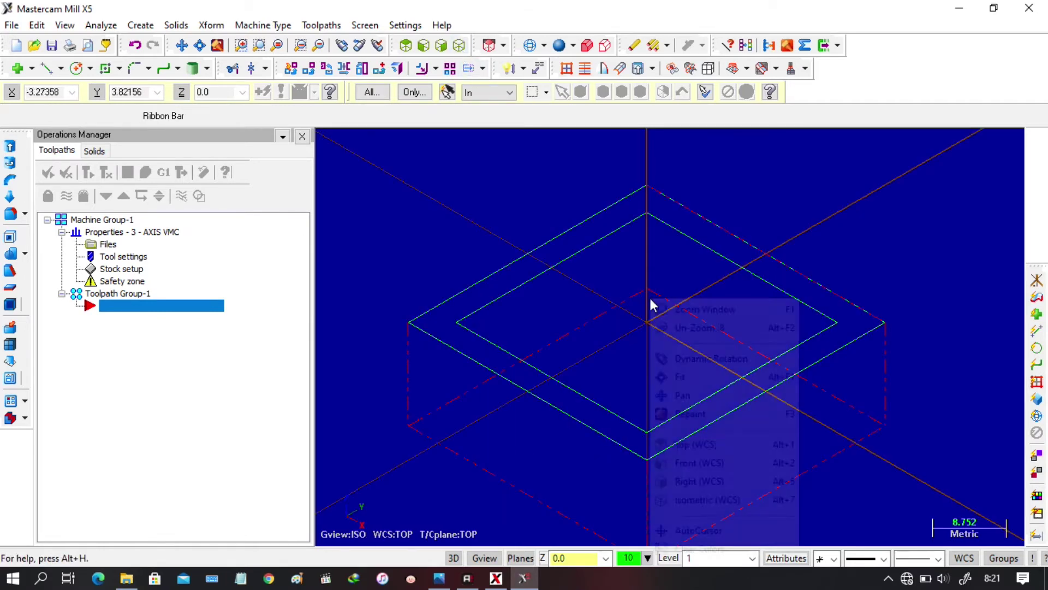
click(684, 395)
drag(683, 391, 670, 345)
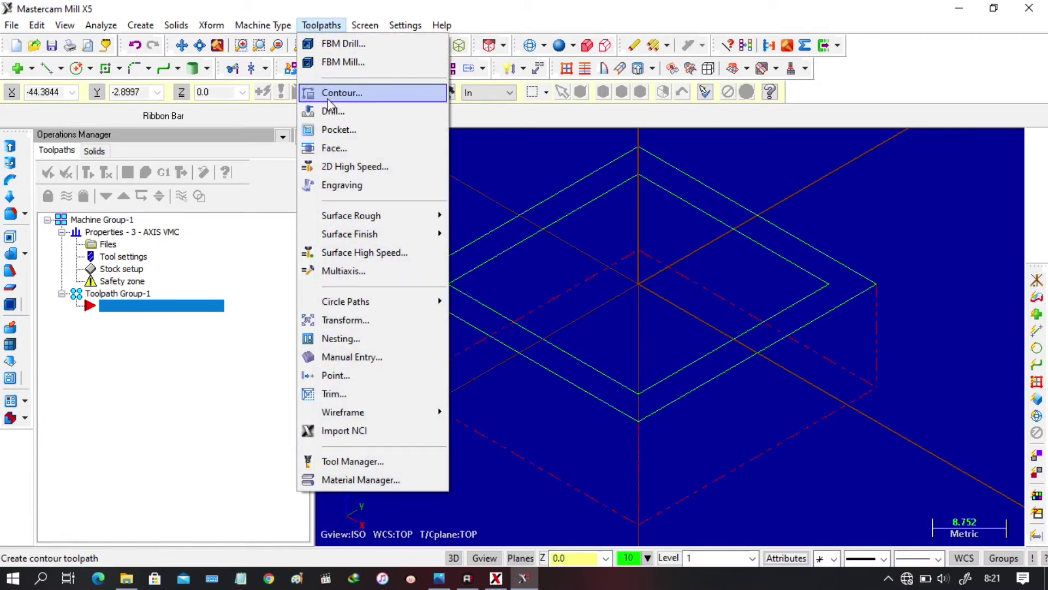
click(328, 100)
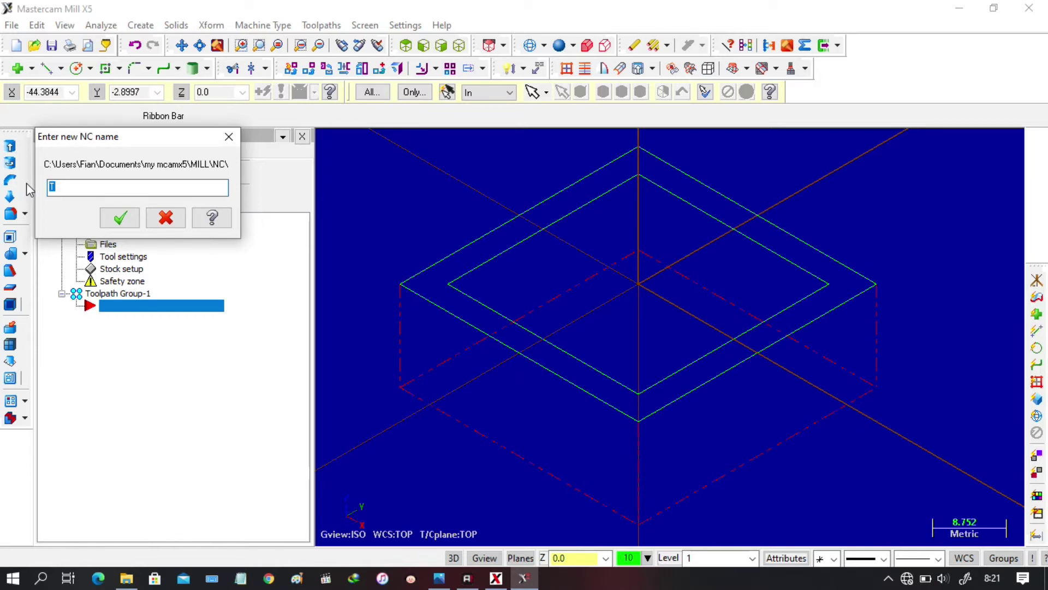
text(LATIHAN)
click(116, 219)
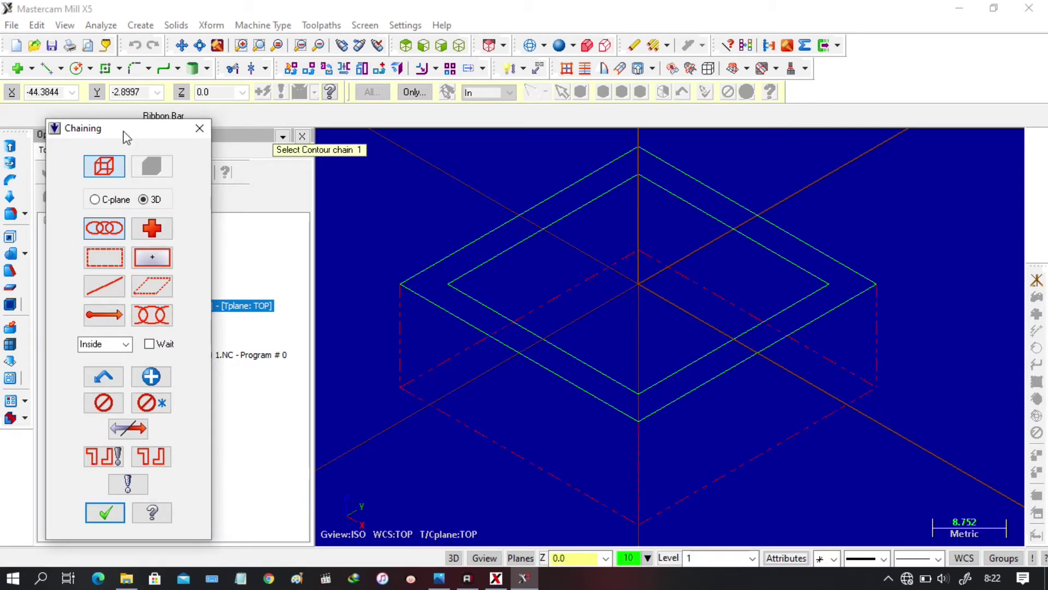
- In the top view, chain the inner 32 mm square as the contour, reverse the chain direction and accept the chain
drag(125, 133, 201, 110)
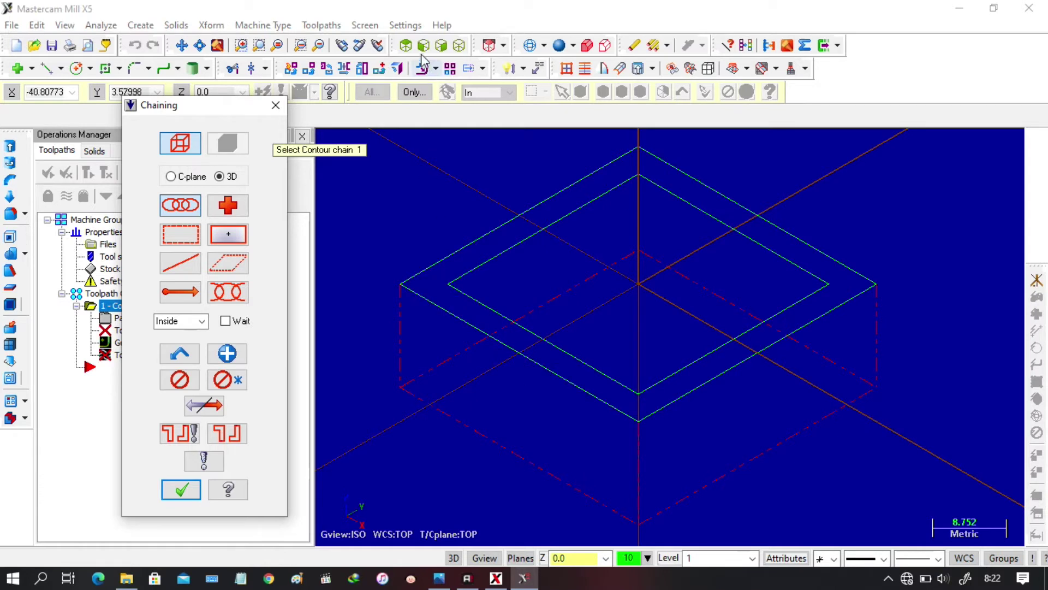
click(405, 45)
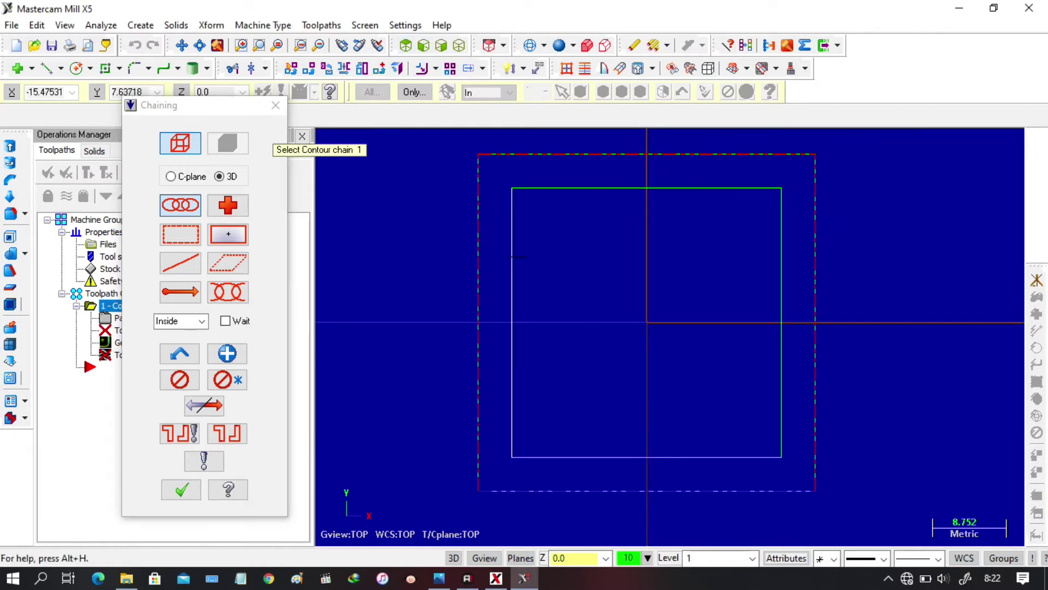
click(513, 256)
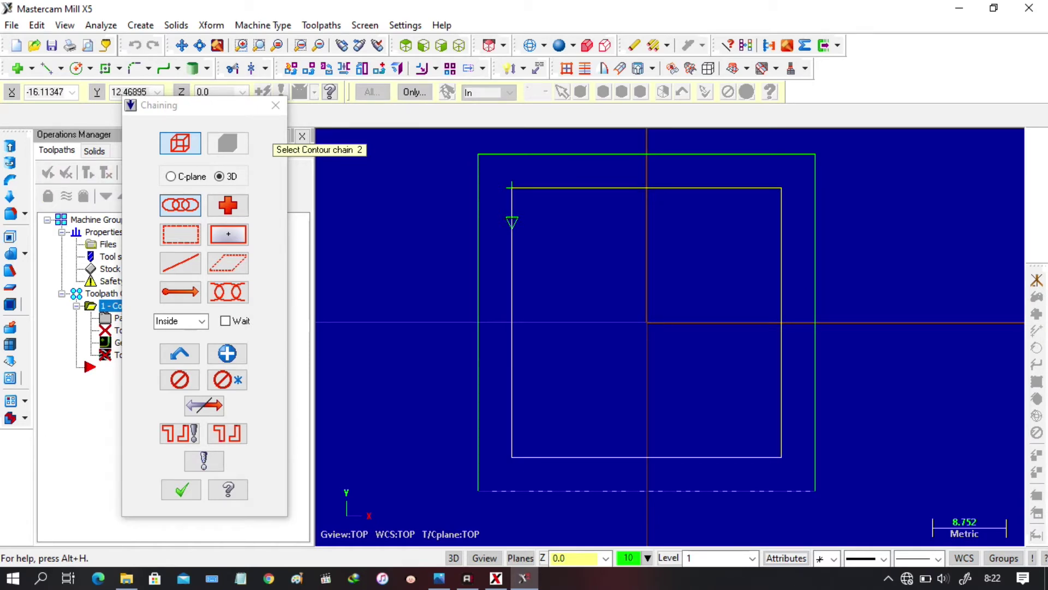
click(206, 414)
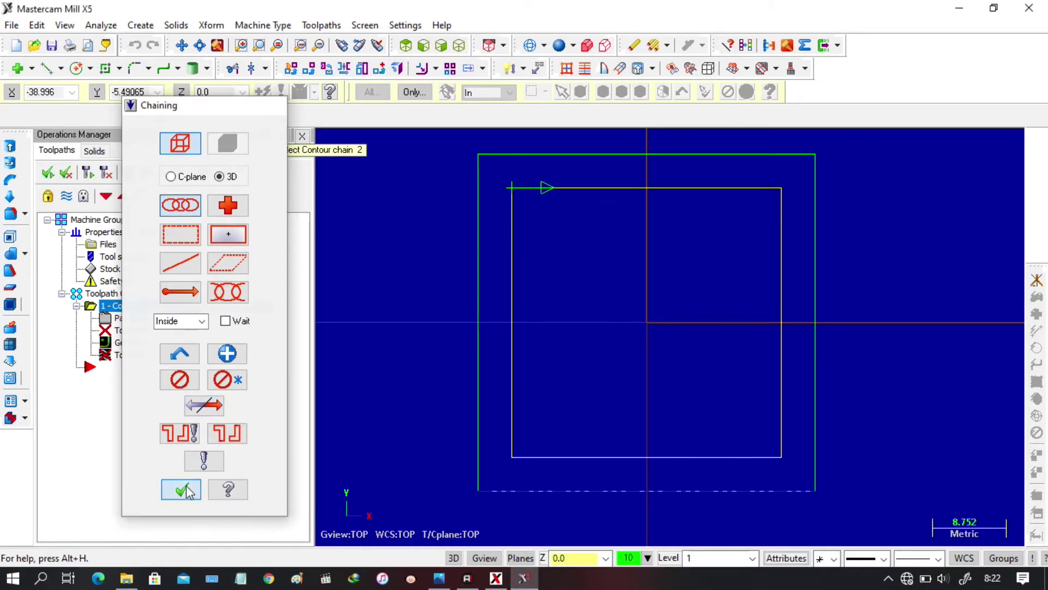
click(181, 489)
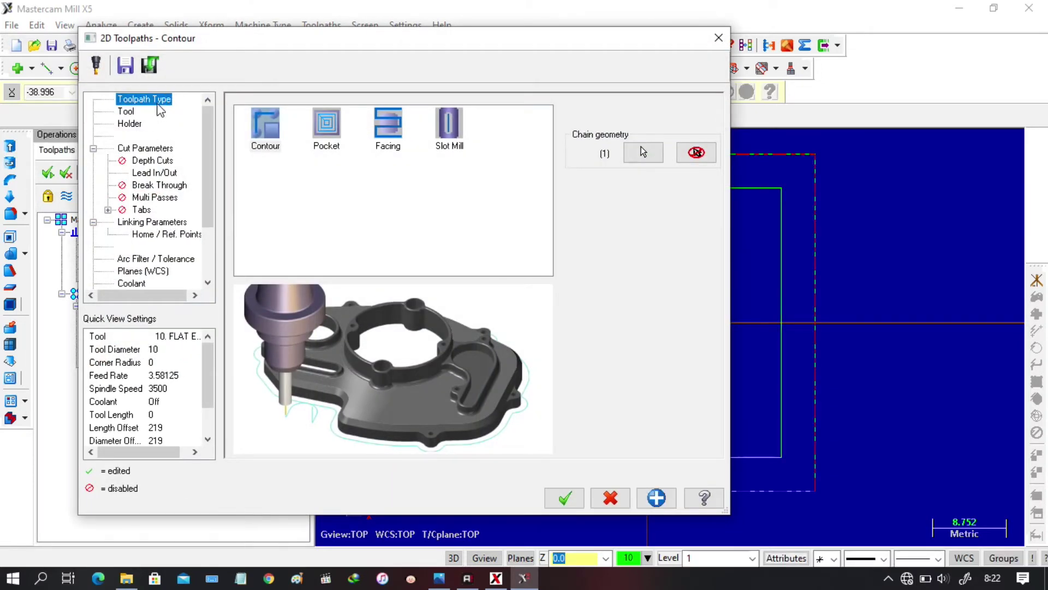
- Choose the 8 mm flat endmill from the tool library for the contour toolpath
click(126, 112)
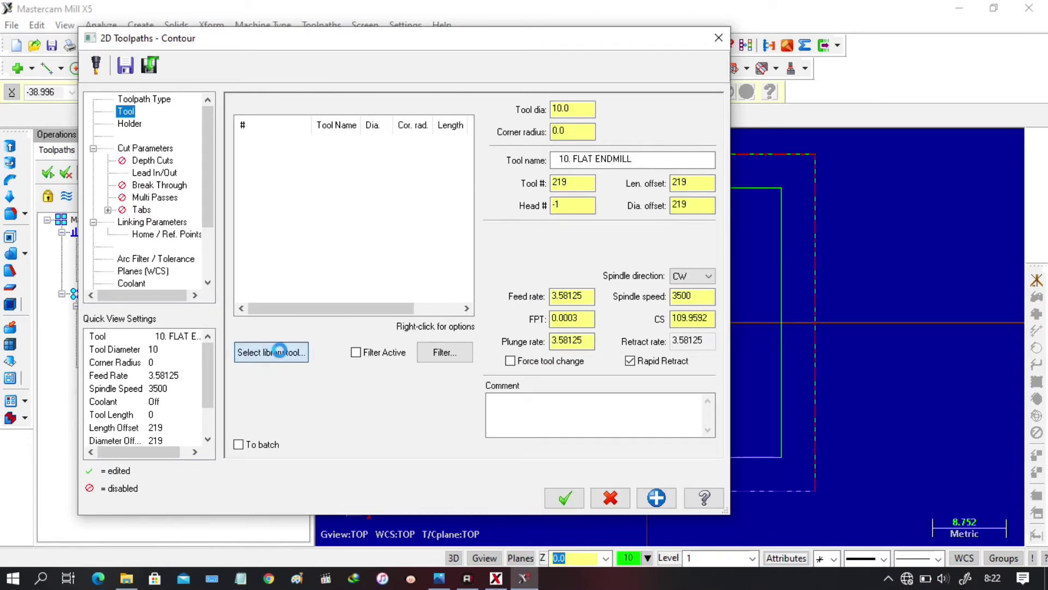
click(281, 352)
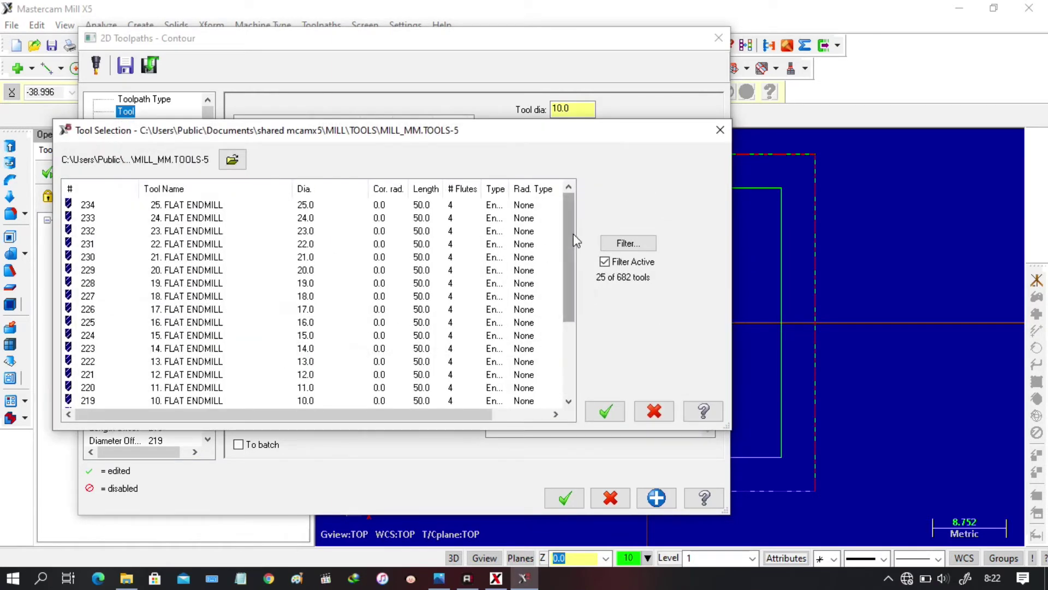
drag(567, 241, 567, 313)
click(302, 310)
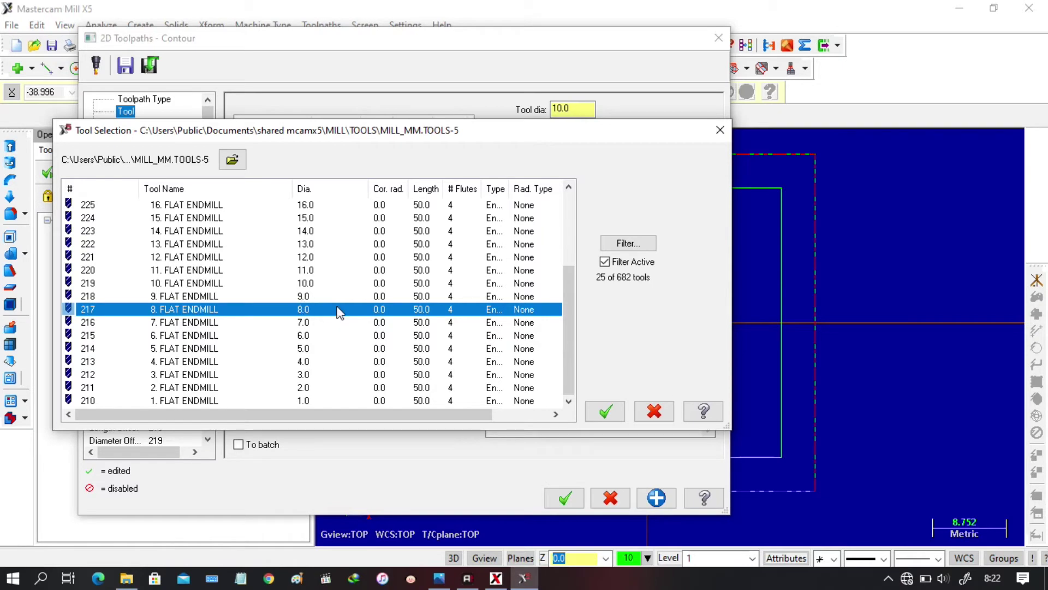
click(609, 411)
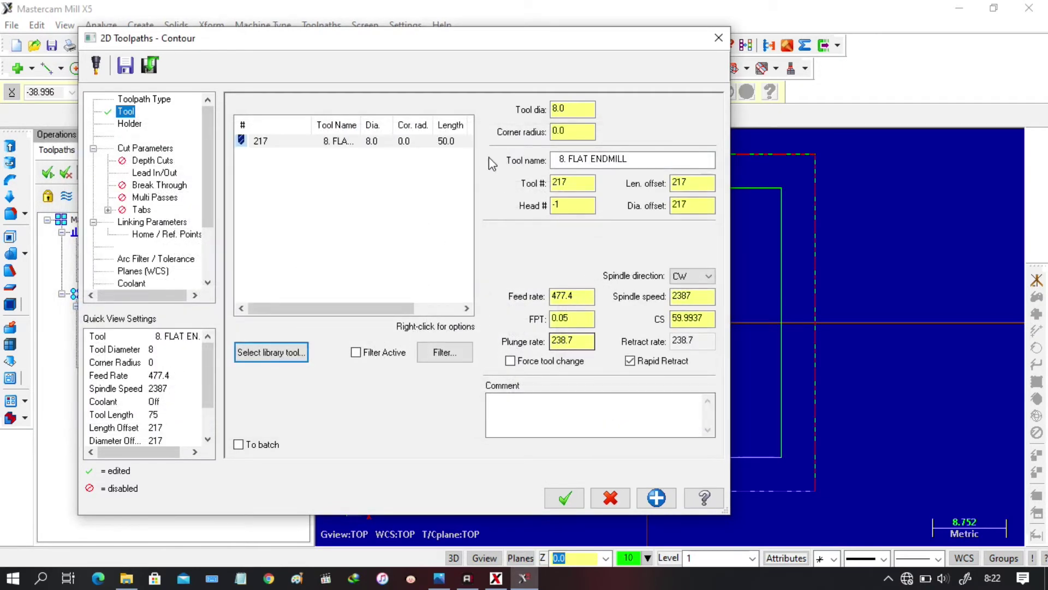
- Edit the 8 mm endmill's definition, setting both its tool number and head number to 1
double_click(244, 141)
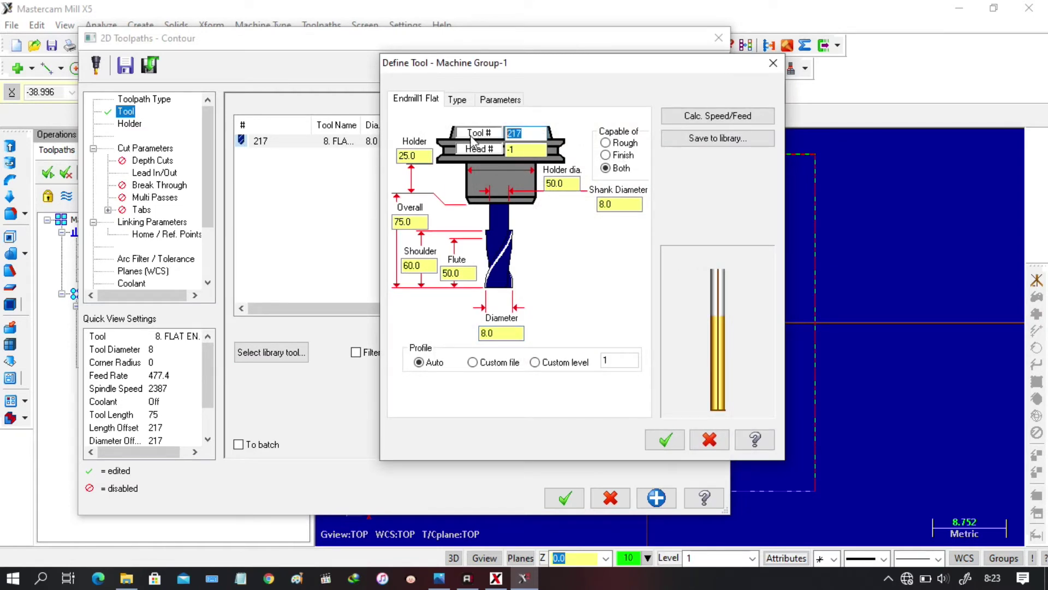
text(1)
key(Tab)
text(1)
click(652, 438)
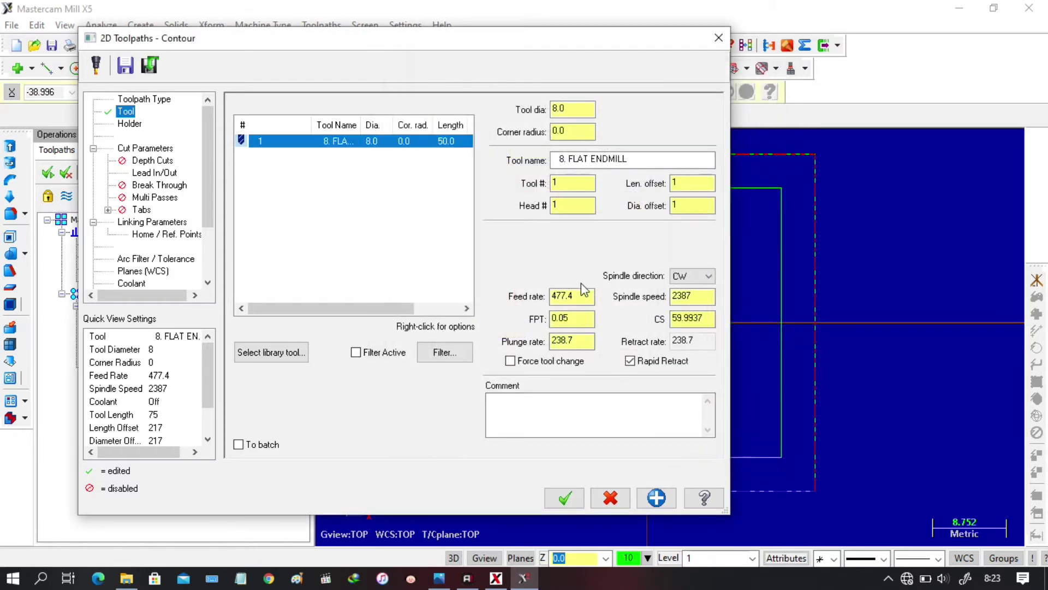
- Set the tool's feed rate to 500, spindle speed to 1500 and plunge rate to 250, keeping the spindle direction CW
double_click(563, 296)
text(50)
double_click(689, 297)
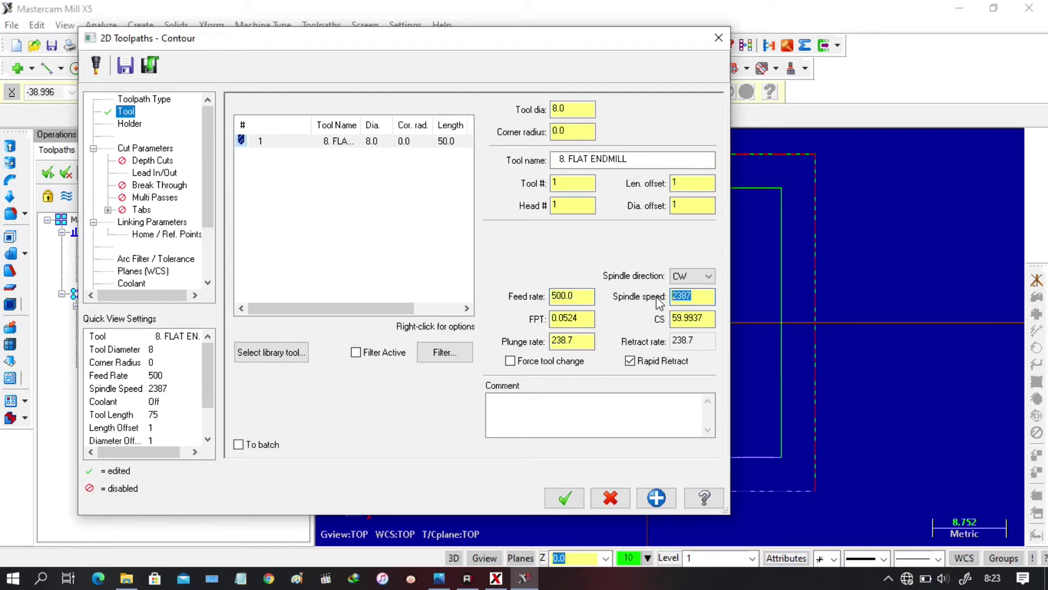
text(1500)
double_click(589, 342)
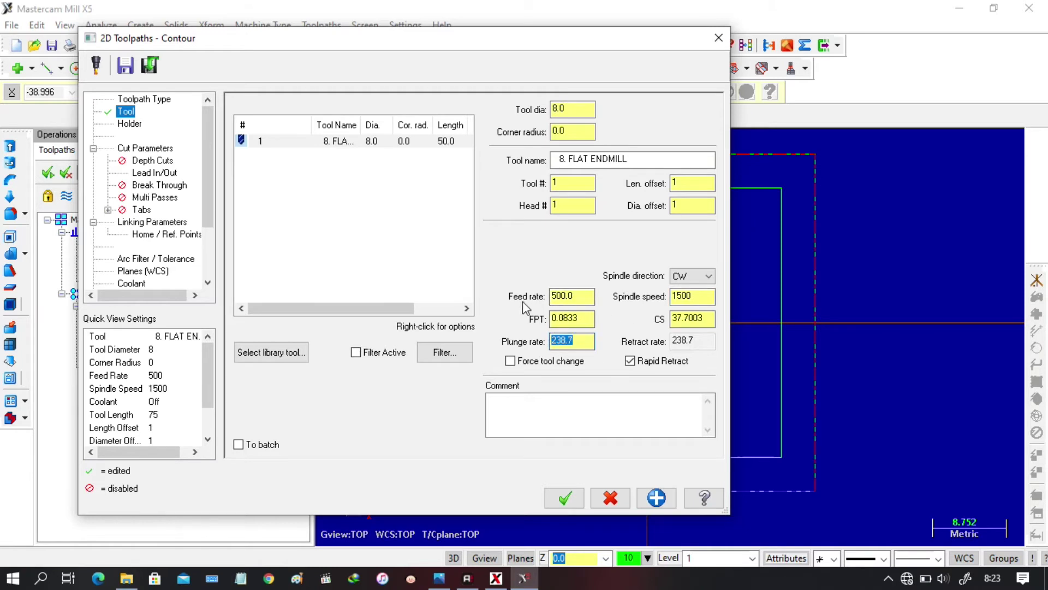
text(250)
click(561, 297)
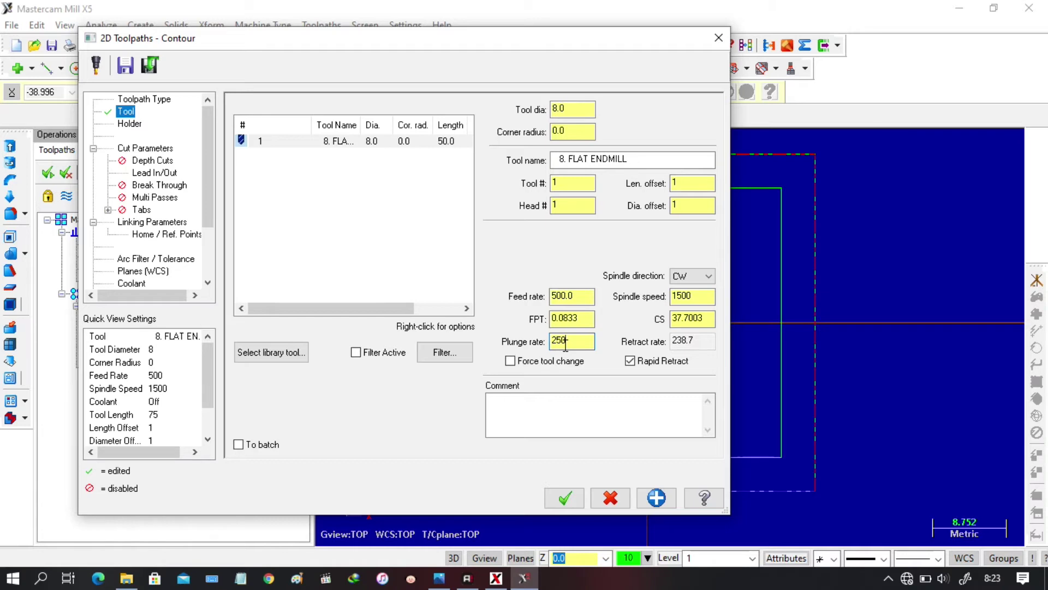
click(687, 279)
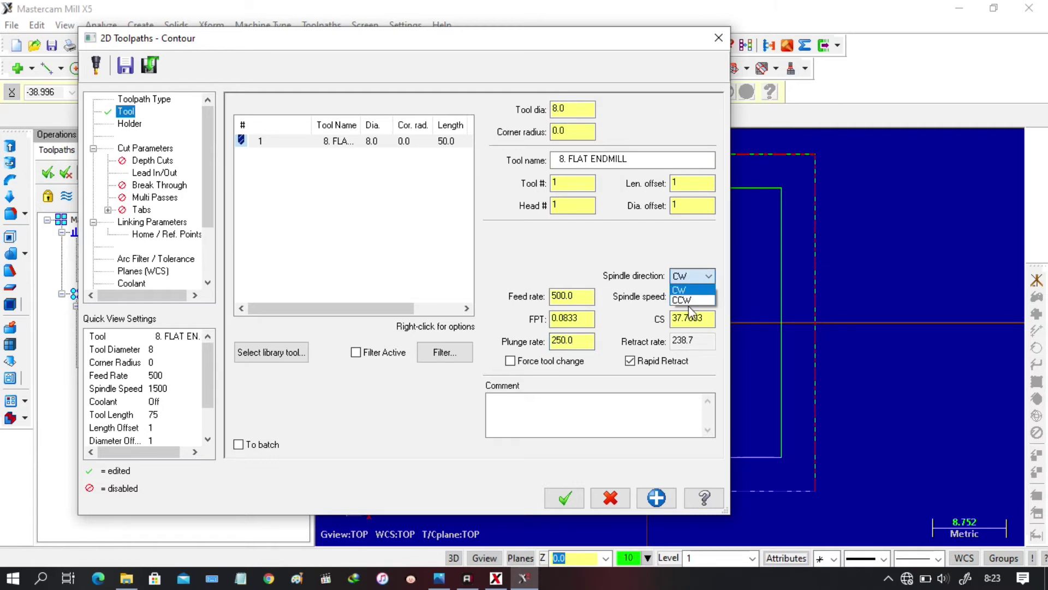
click(626, 257)
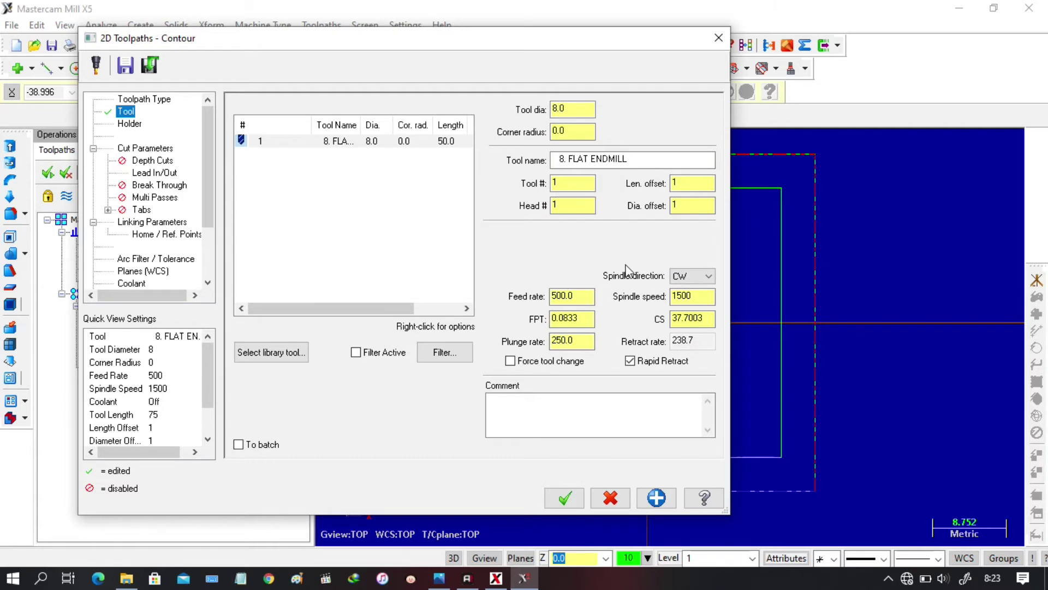
- Enable depth cuts with a max rough step of 1.0, 1 finish cut, a 0.5 finish step and Keep tool down
click(143, 150)
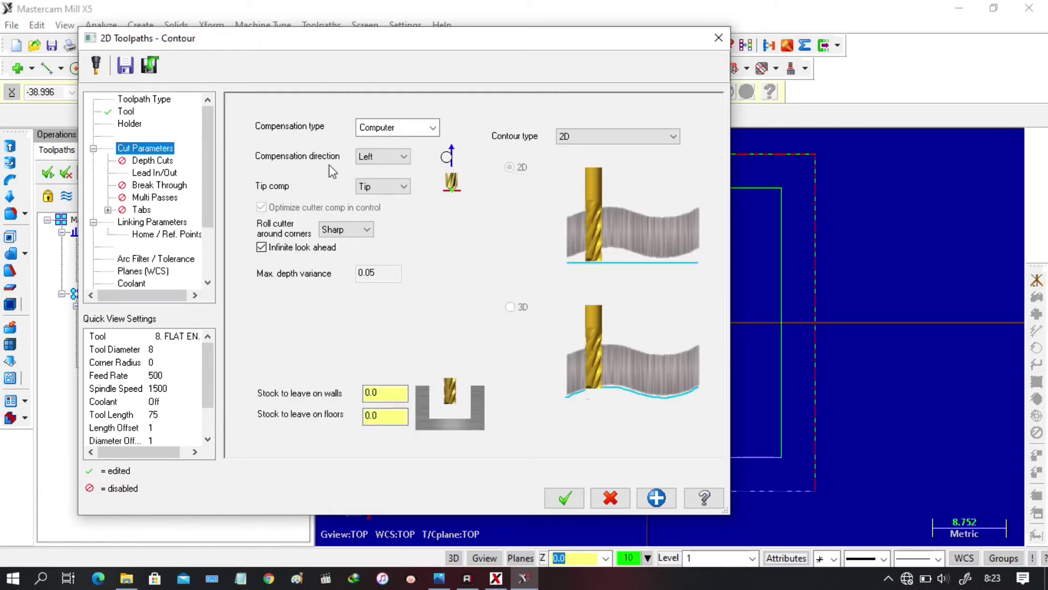
drag(515, 42, 266, 79)
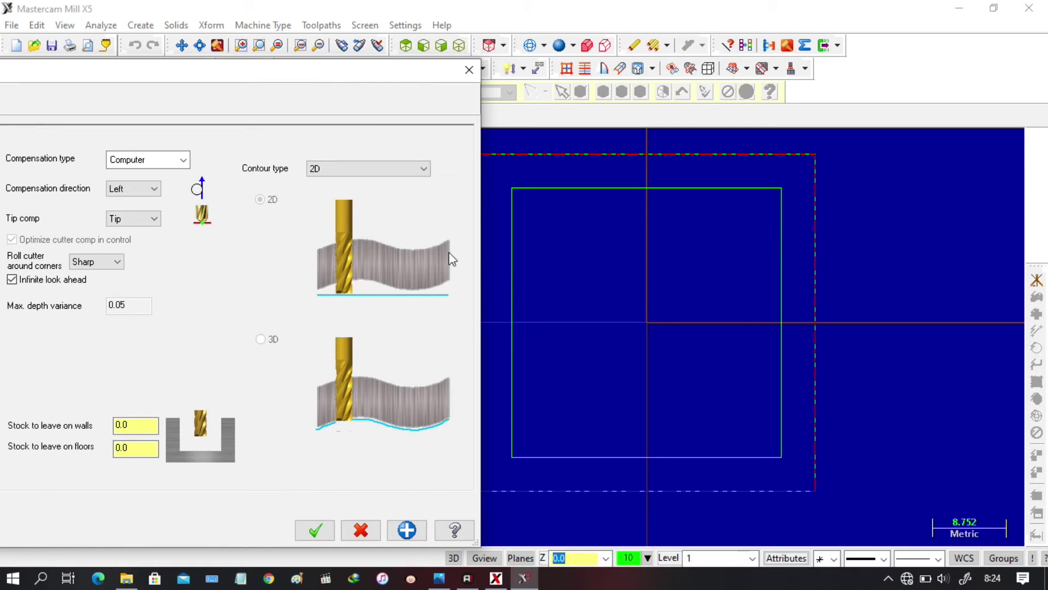
drag(349, 76, 590, 71)
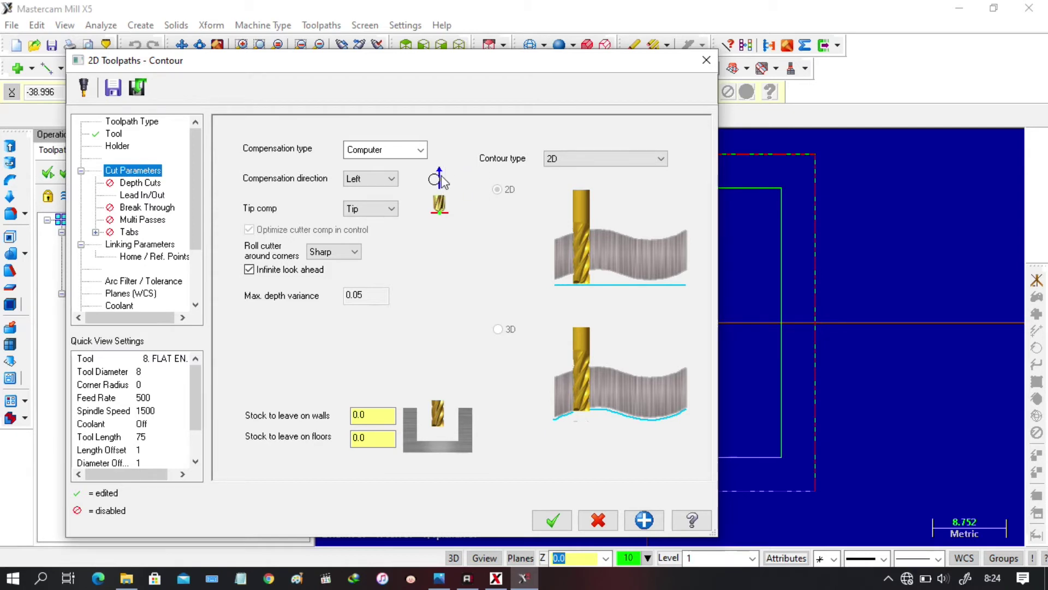
click(141, 184)
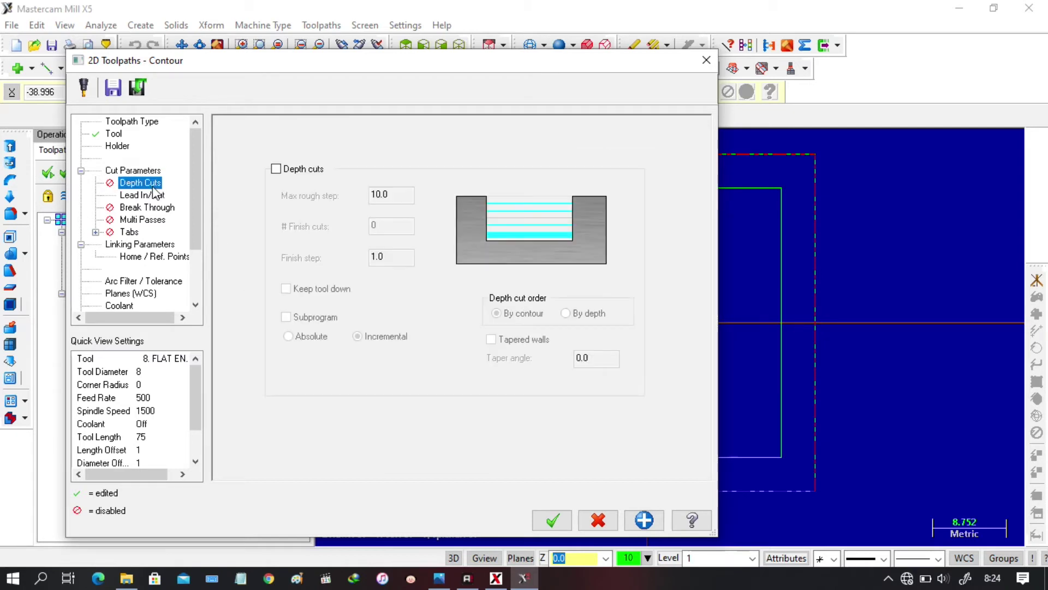
click(275, 169)
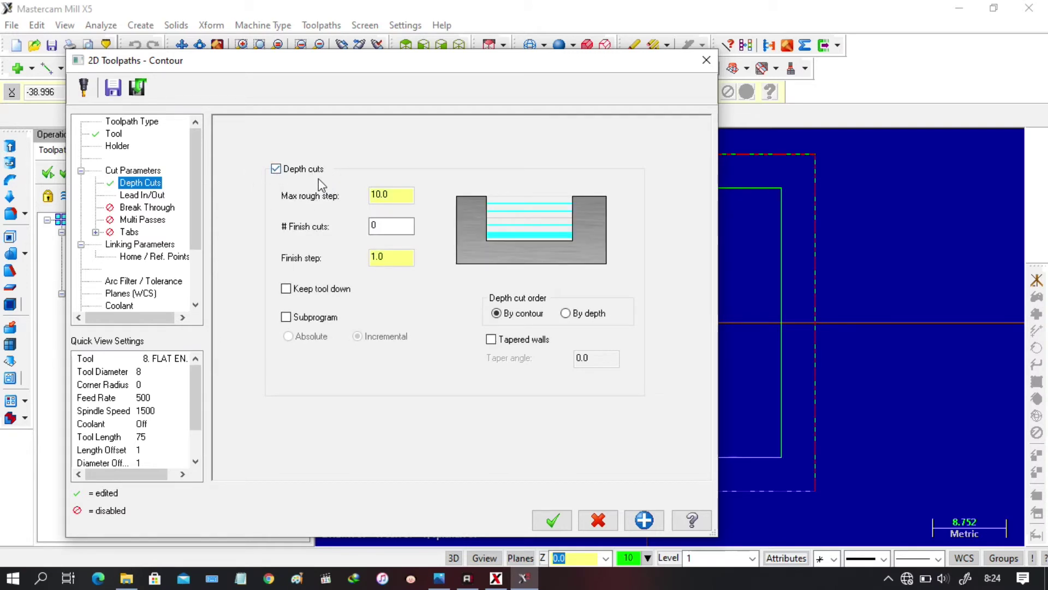
double_click(406, 194)
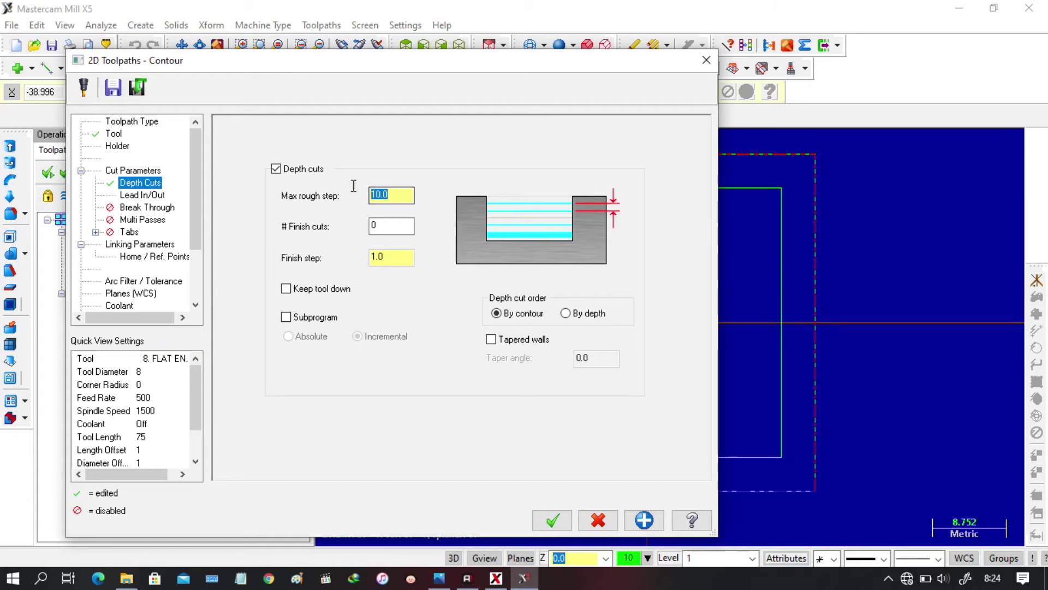
text(1.0)
double_click(398, 224)
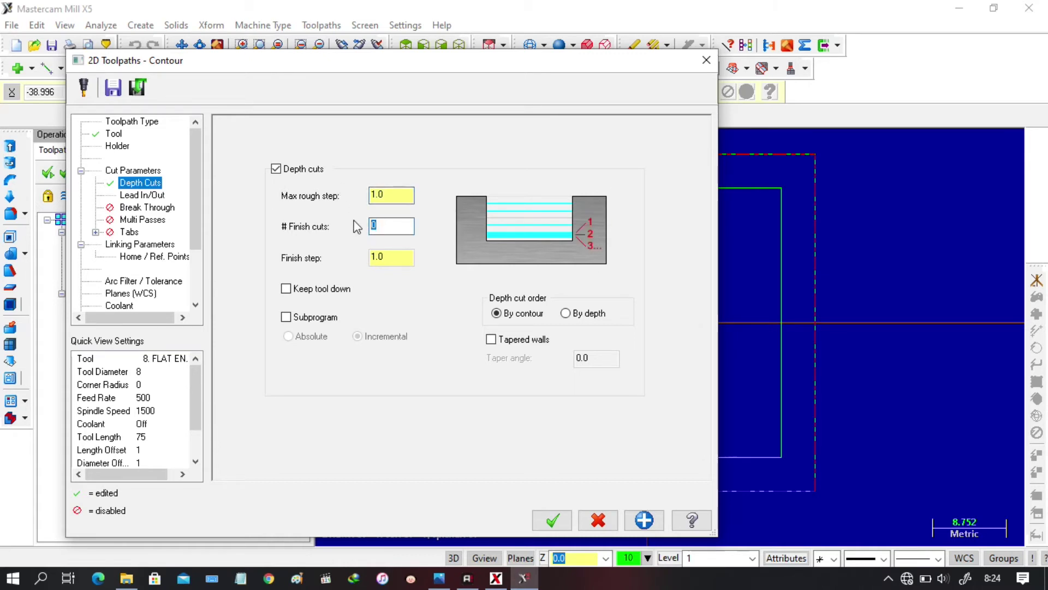
text(1)
double_click(399, 256)
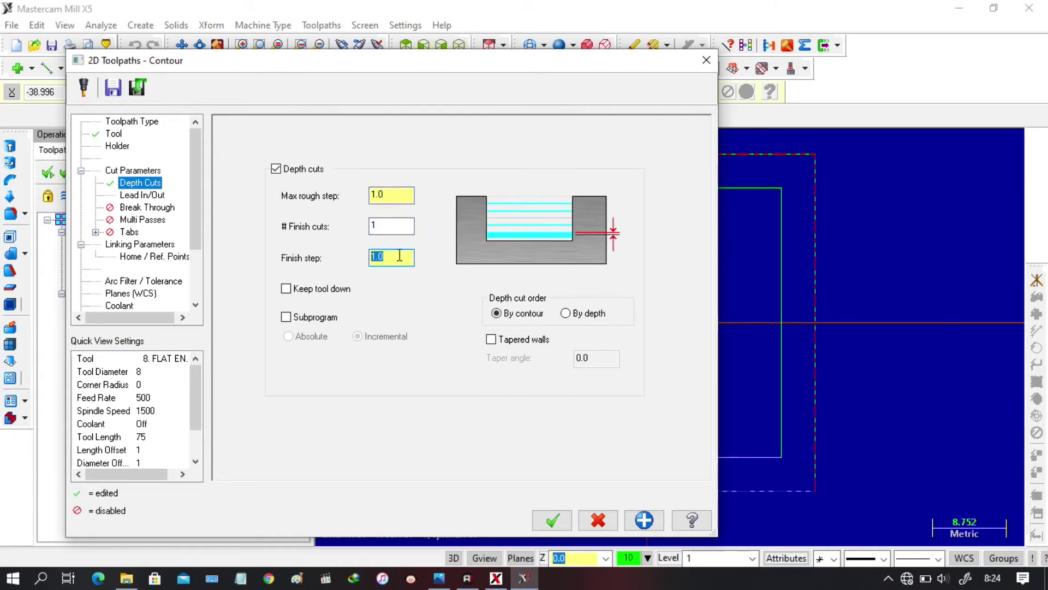
text(0.5)
click(286, 289)
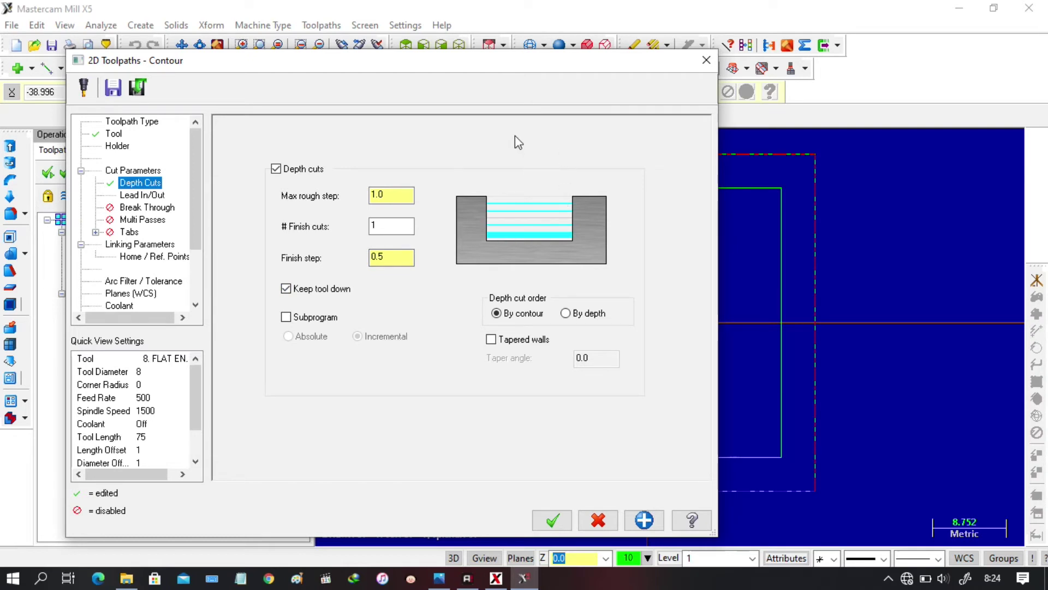
- Enable Multi Passes with 2 rough passes at a spacing of 2 and 1 finish pass
click(143, 195)
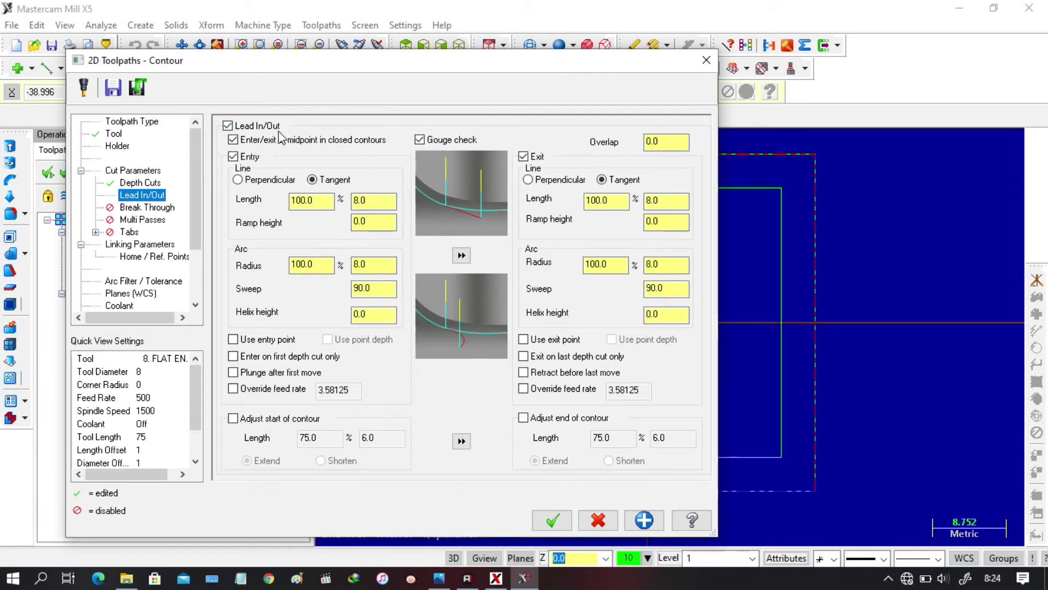
click(142, 219)
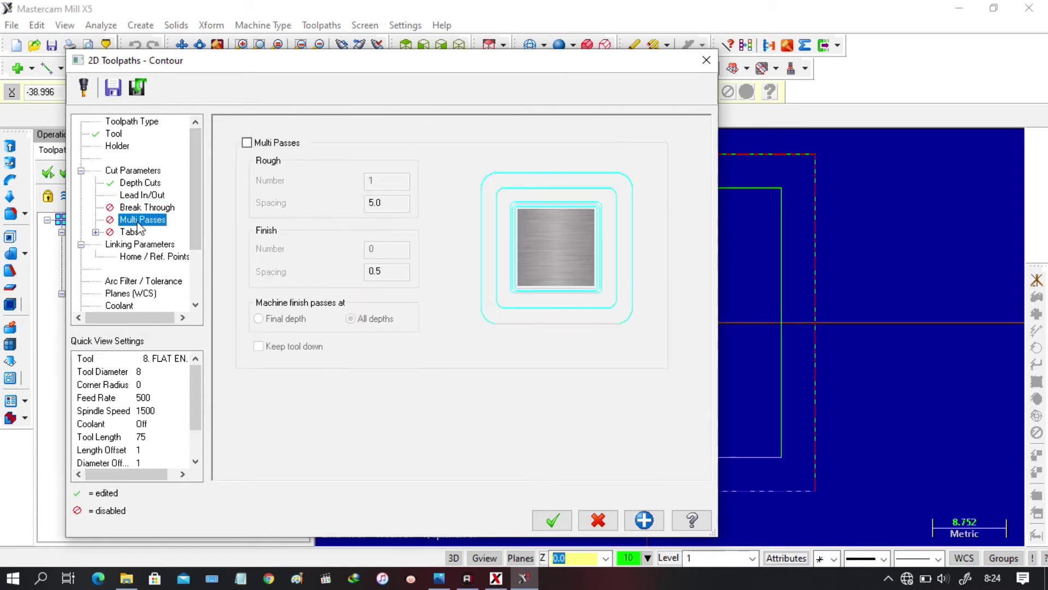
click(247, 142)
click(247, 143)
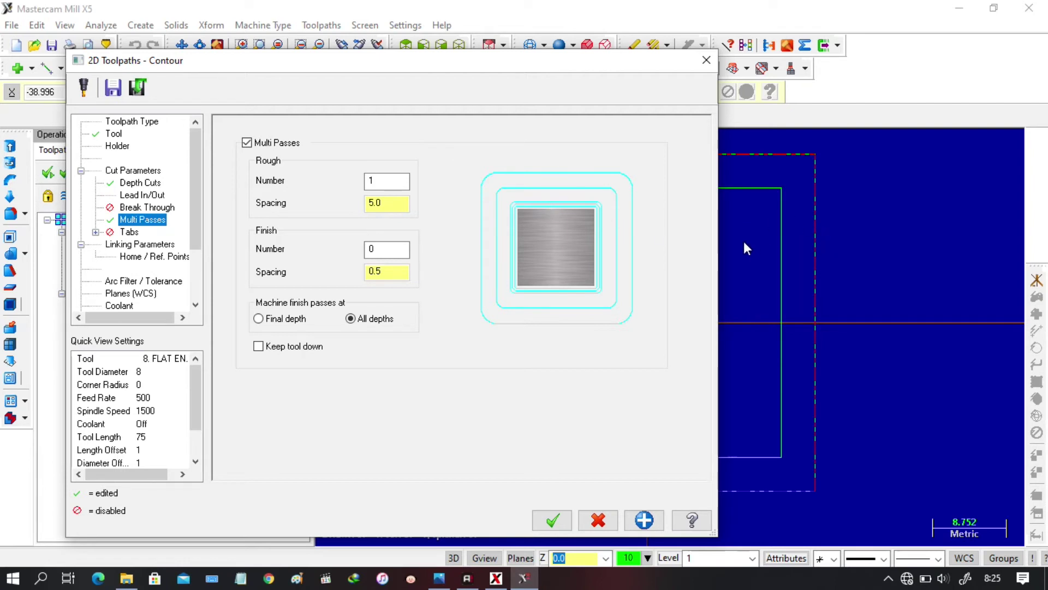
drag(393, 203, 364, 201)
text(4)
click(376, 181)
text(2)
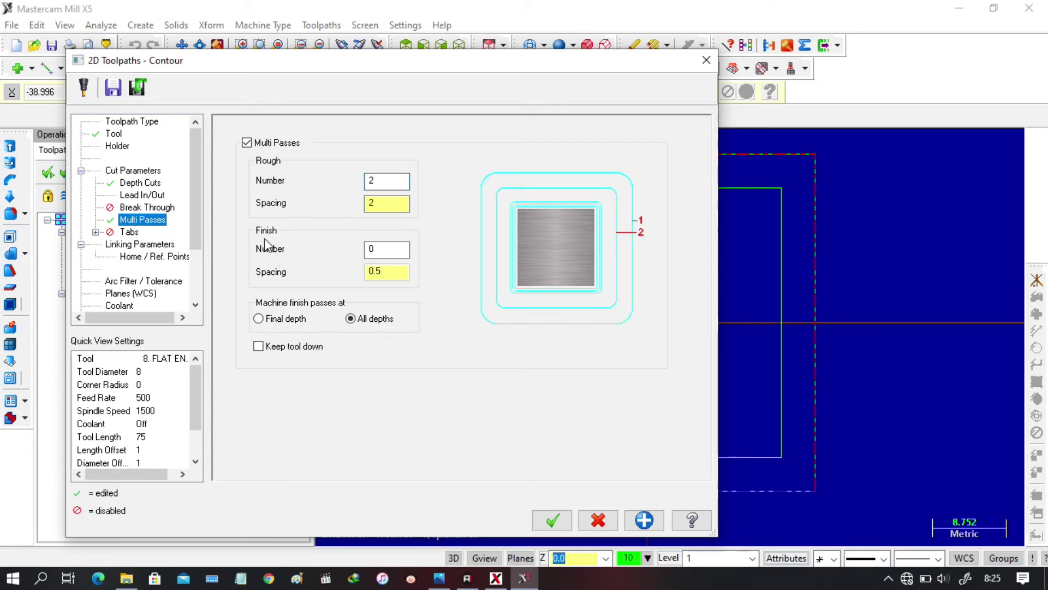
click(376, 249)
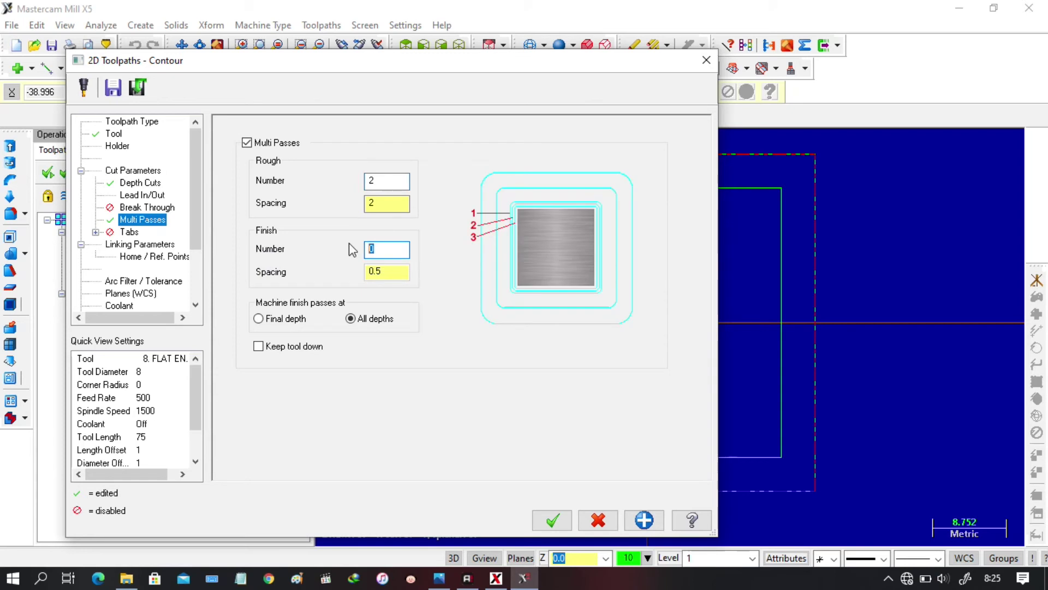
text(1)
- In the linking parameters, switch the retract, feed plane and depth values to Absolute
click(161, 245)
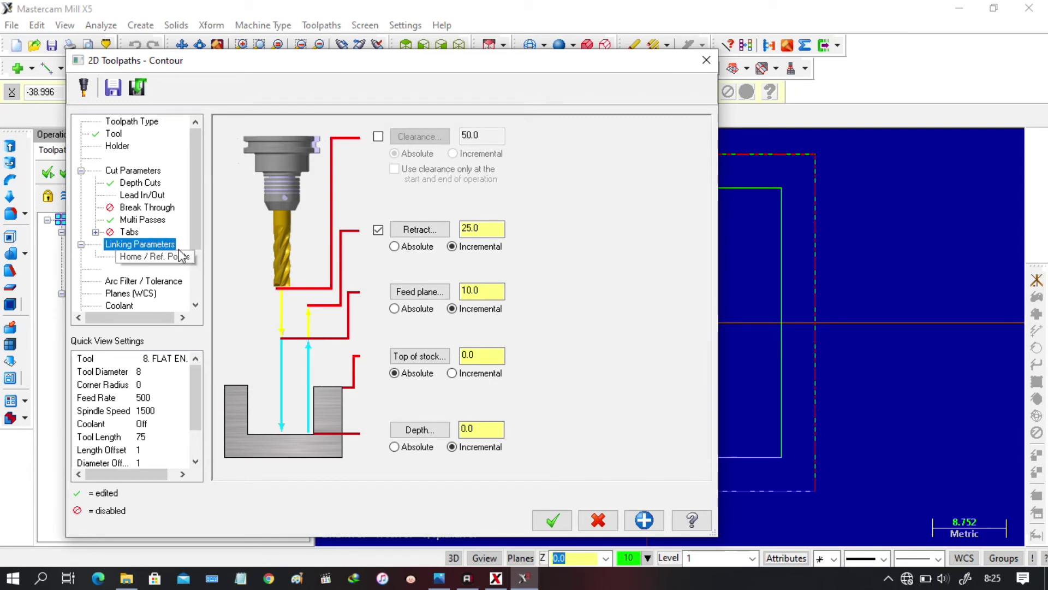
click(397, 245)
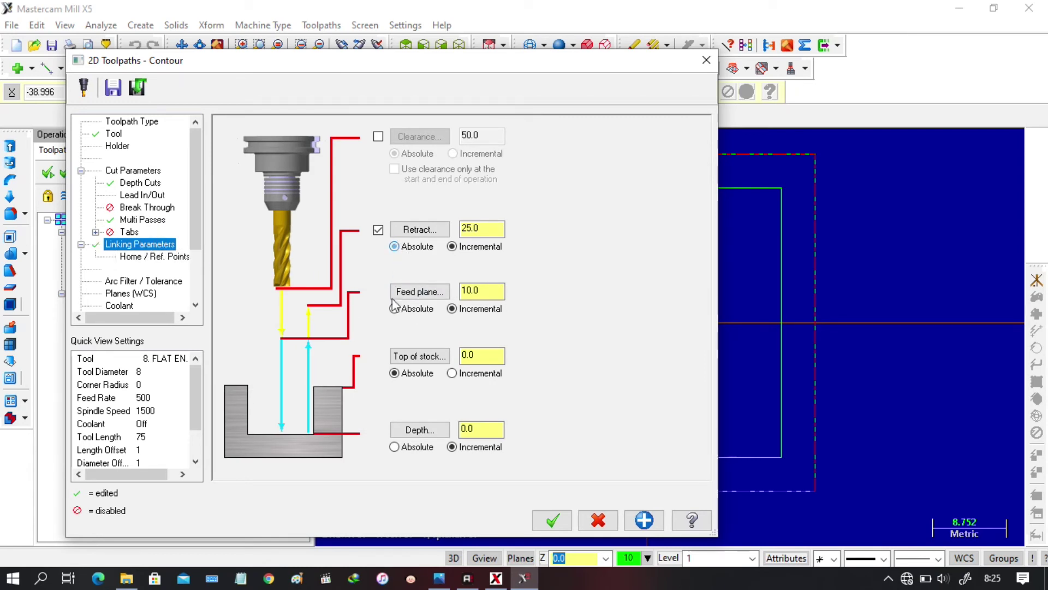
click(394, 308)
click(394, 447)
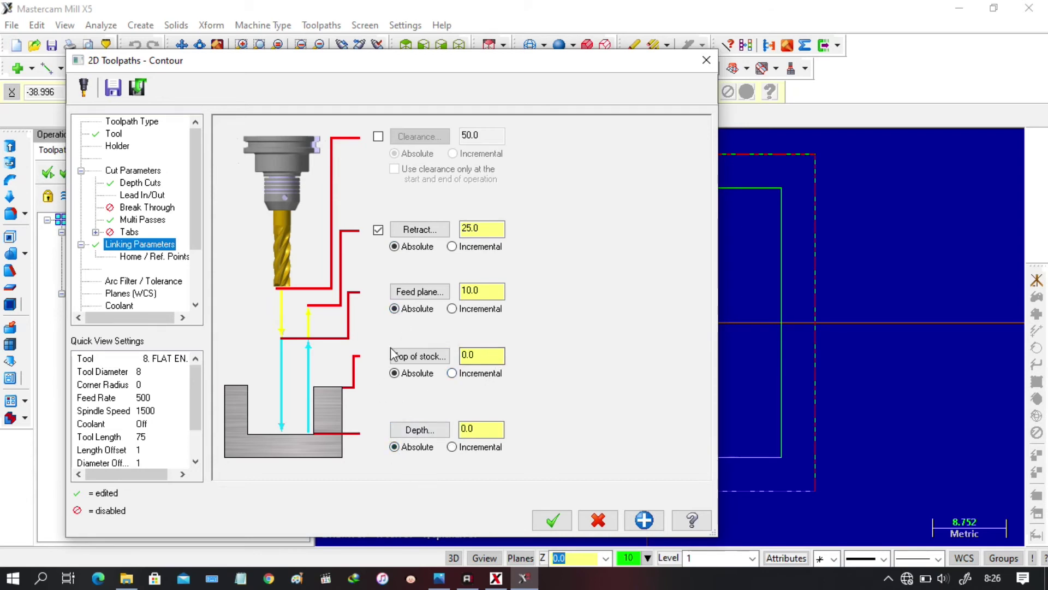
click(475, 356)
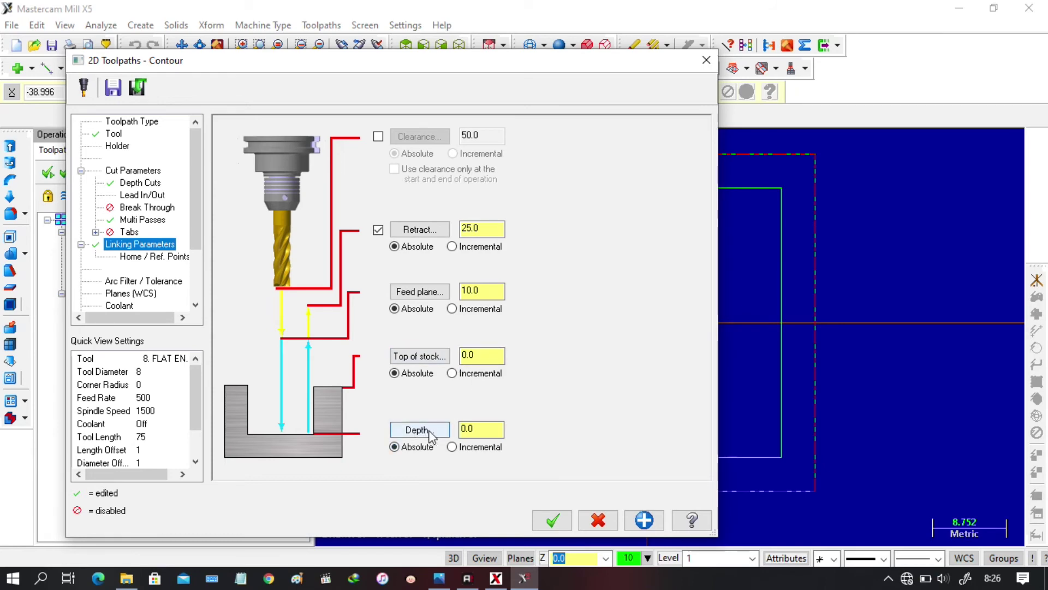
- Check the raised square's step height on the part drawing in Photos, and set the contour toolpath's depth to -5 in Mastercam
click(439, 578)
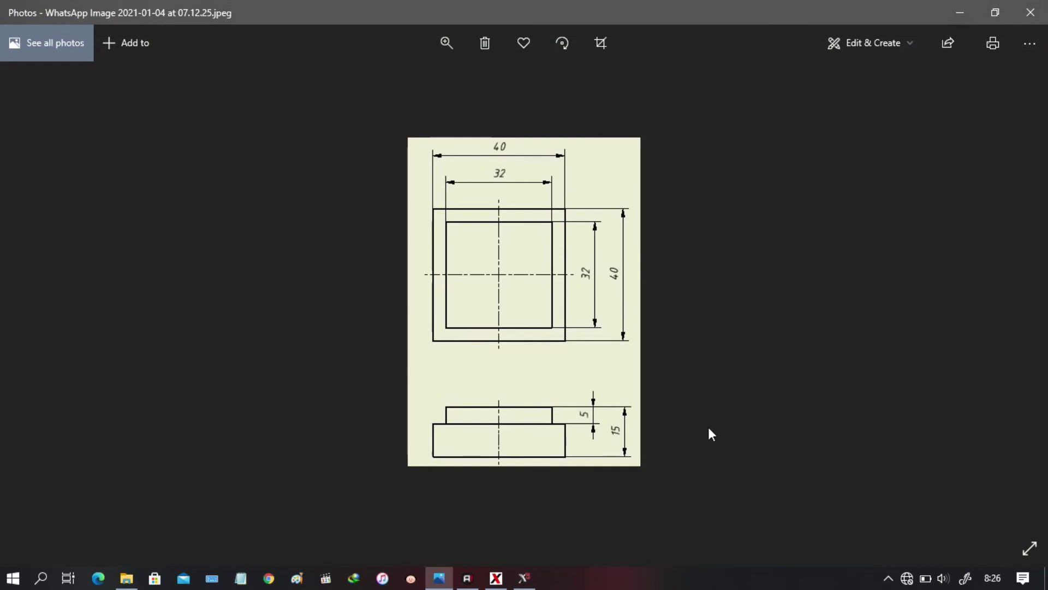
ctrl+scroll(662, 524, up, 5)
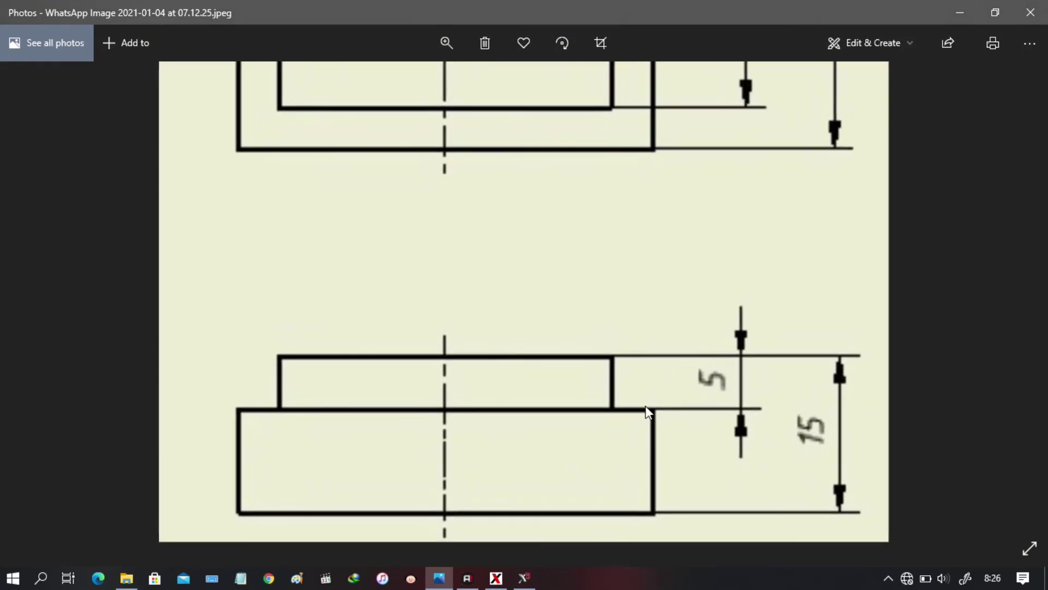
ctrl+scroll(718, 405, down, 5)
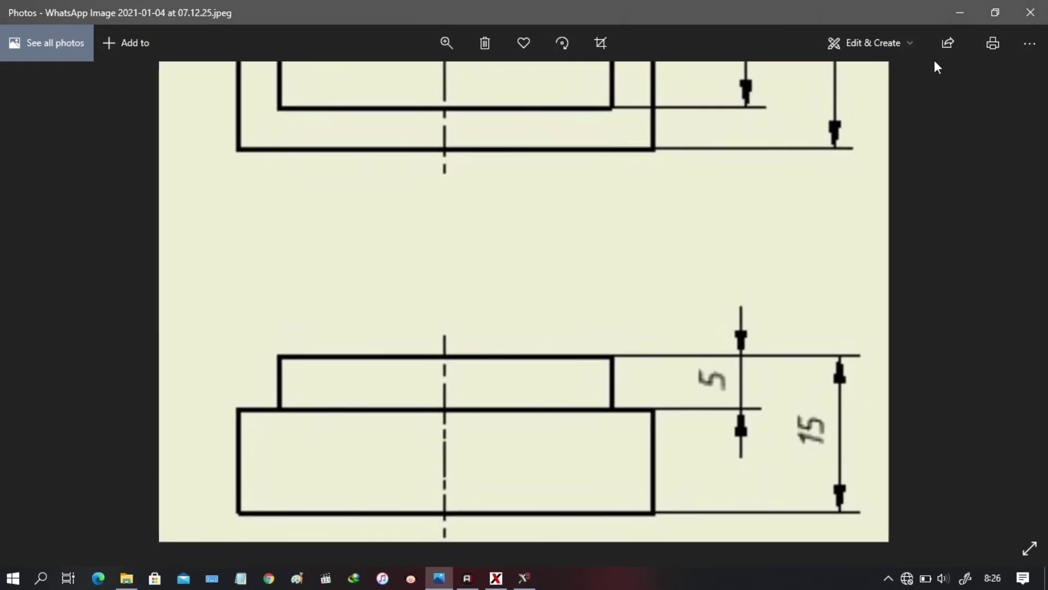
click(959, 14)
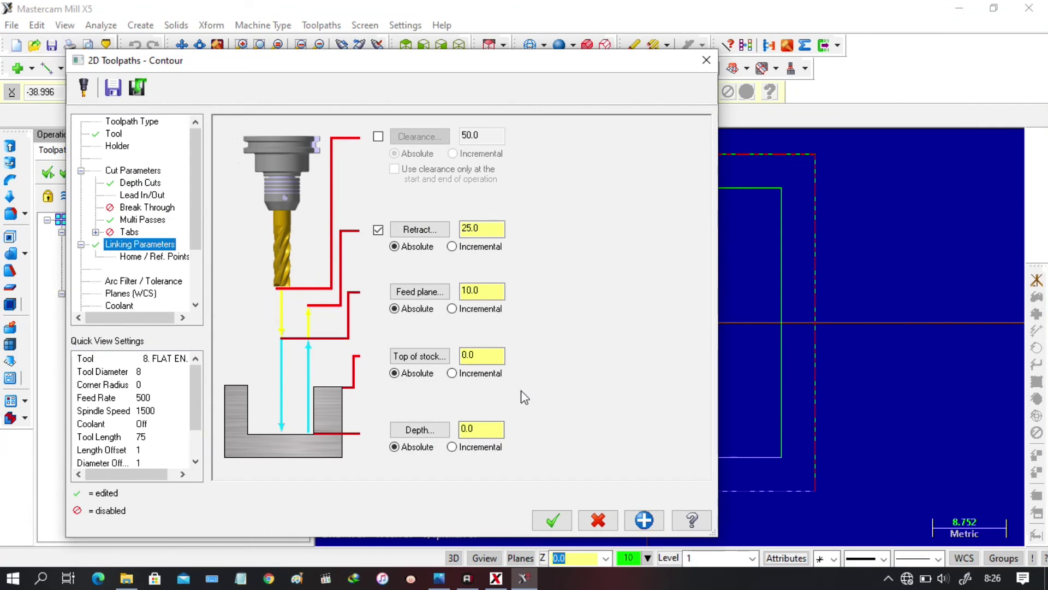
double_click(468, 428)
text(-5)
click(546, 513)
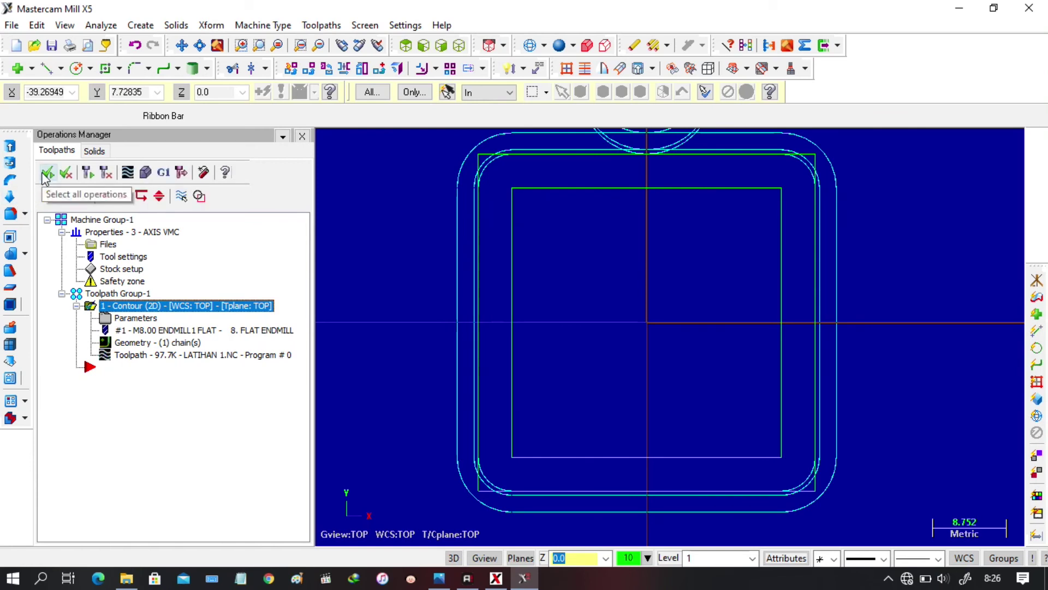
- Regenerate the contour operation and run its solid machining verification in an isometric view
click(89, 177)
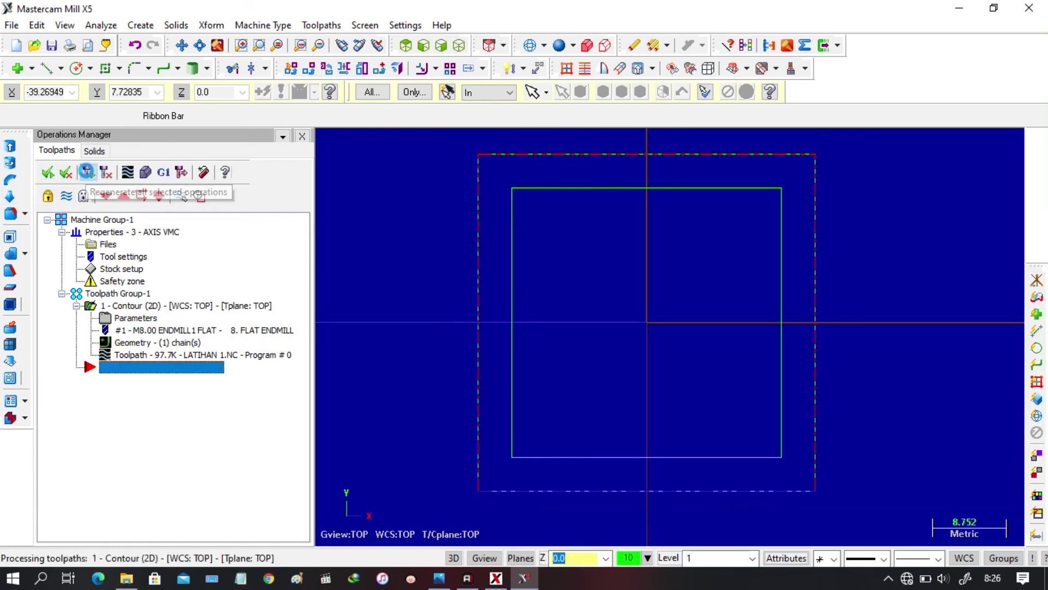
click(145, 172)
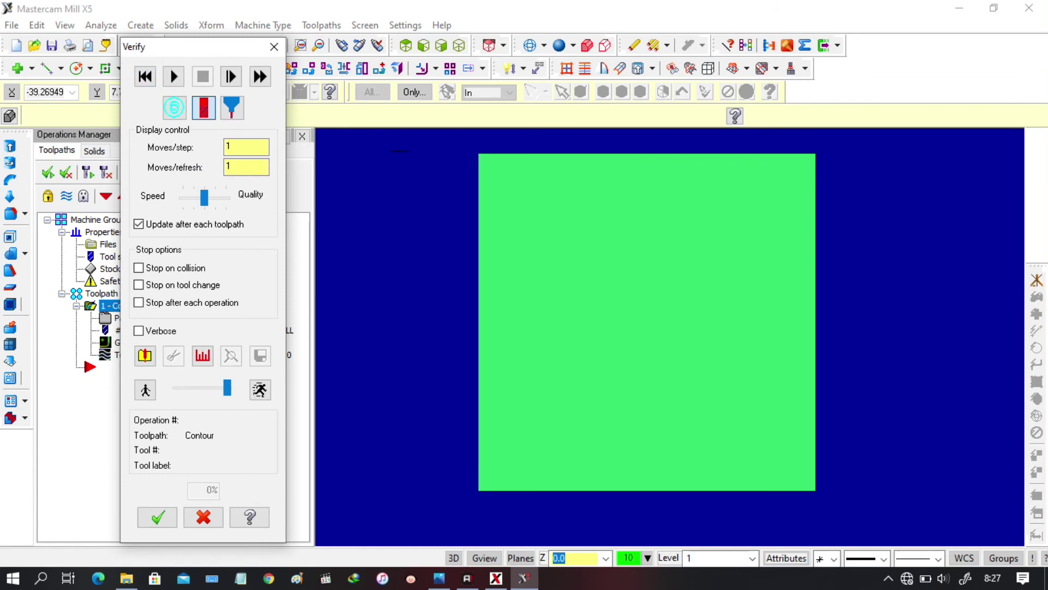
click(460, 47)
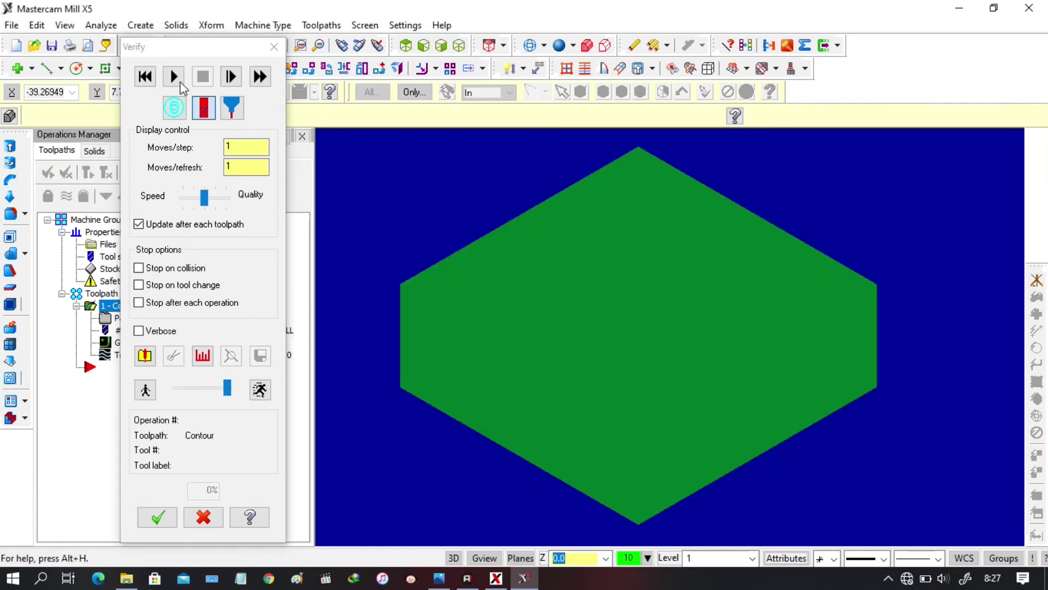
click(174, 78)
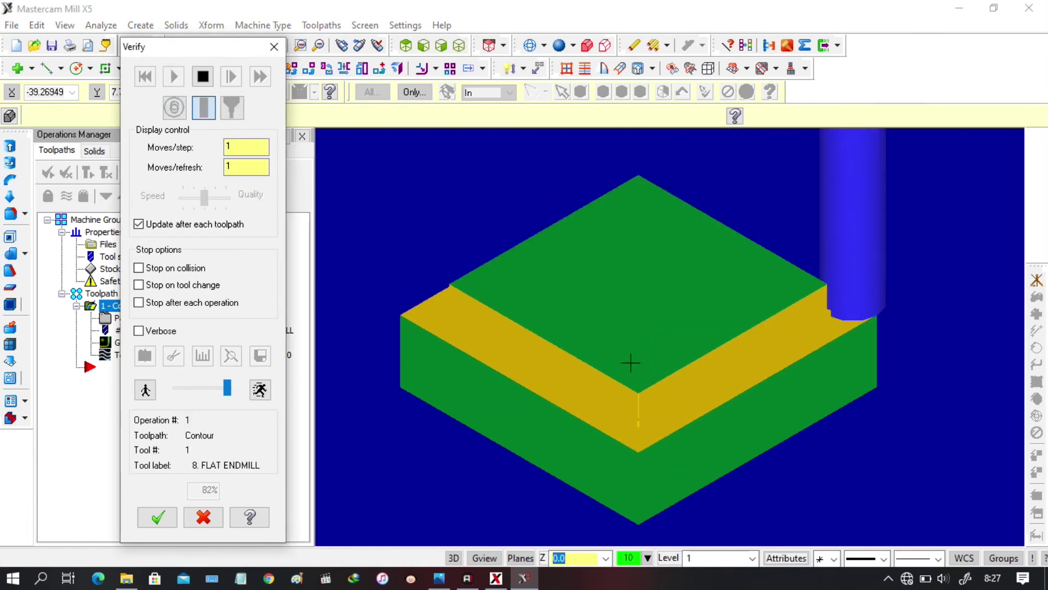
mouse_move(637, 367)
middle_down()
mouse_move(612, 338)
mouse_move(660, 362)
mouse_move(662, 374)
mouse_move(628, 354)
middle_up()
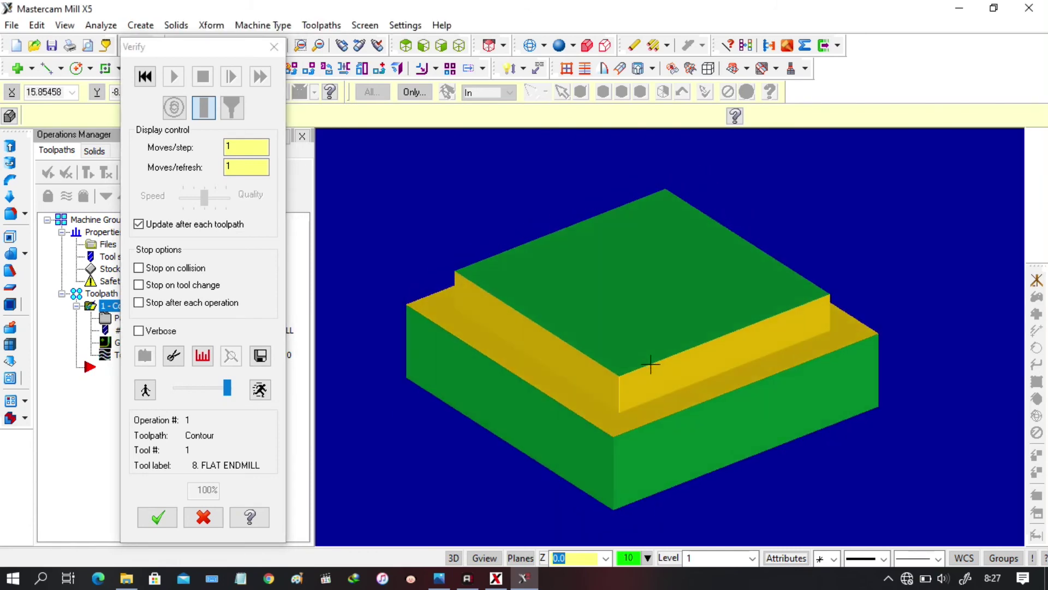
click(159, 516)
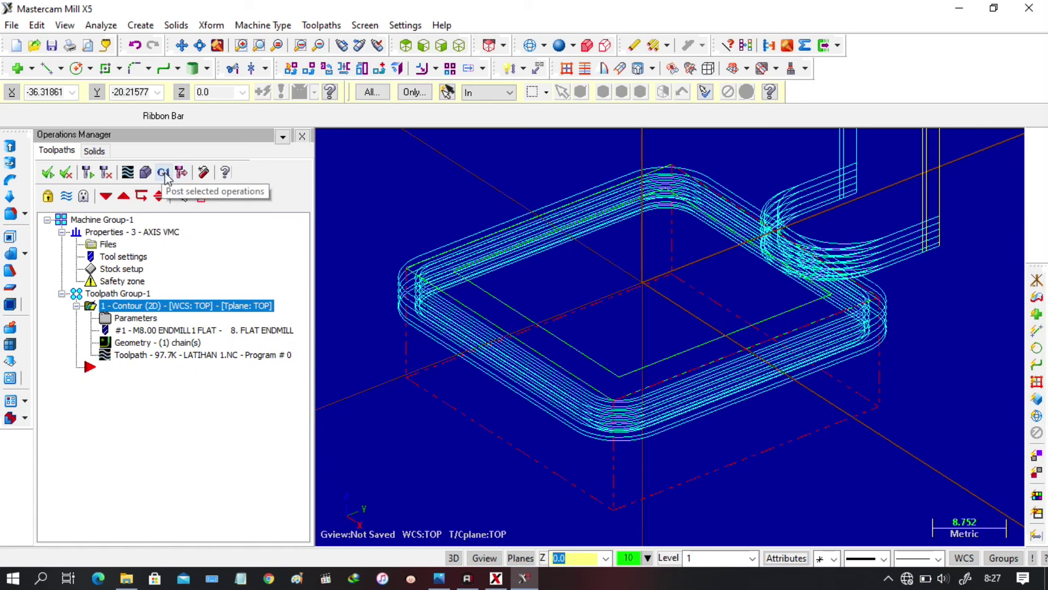
- Post the contour operation as an NC file named LATIHAN 1.1 in the Latihan Mastercam folder on drive D
click(164, 174)
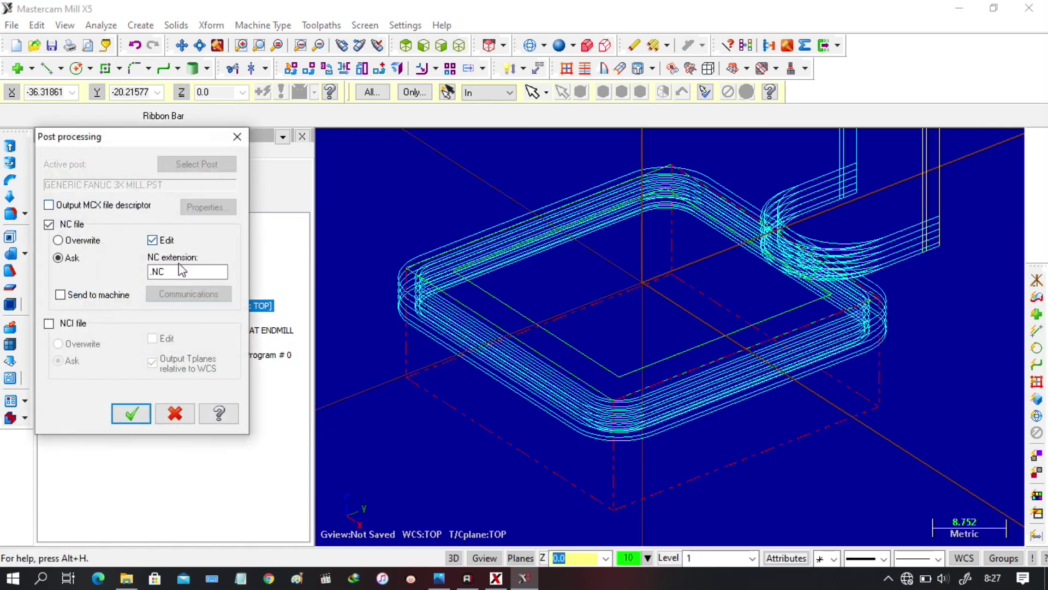
click(126, 410)
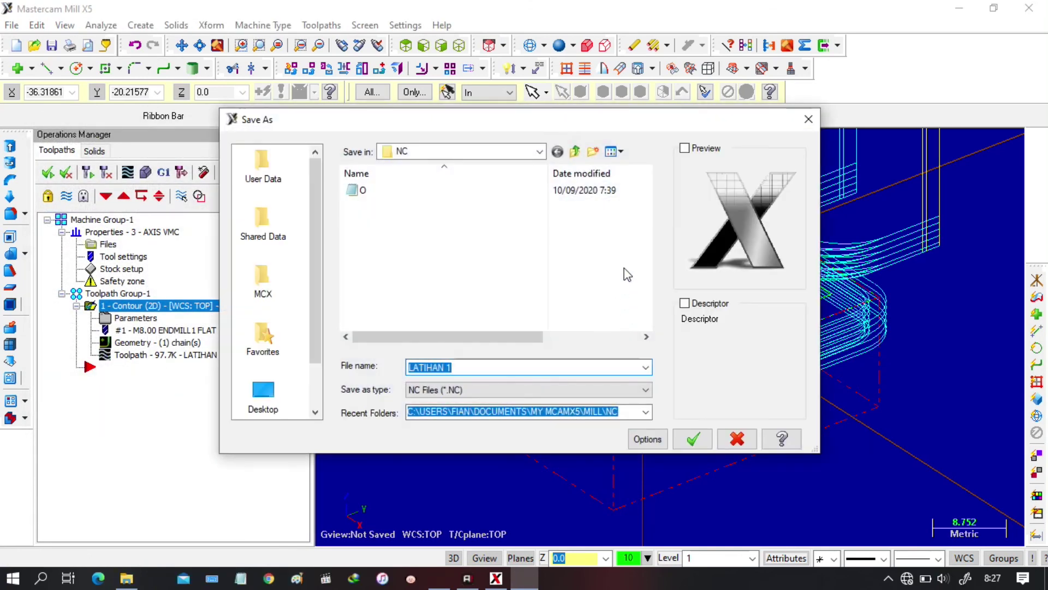
click(530, 155)
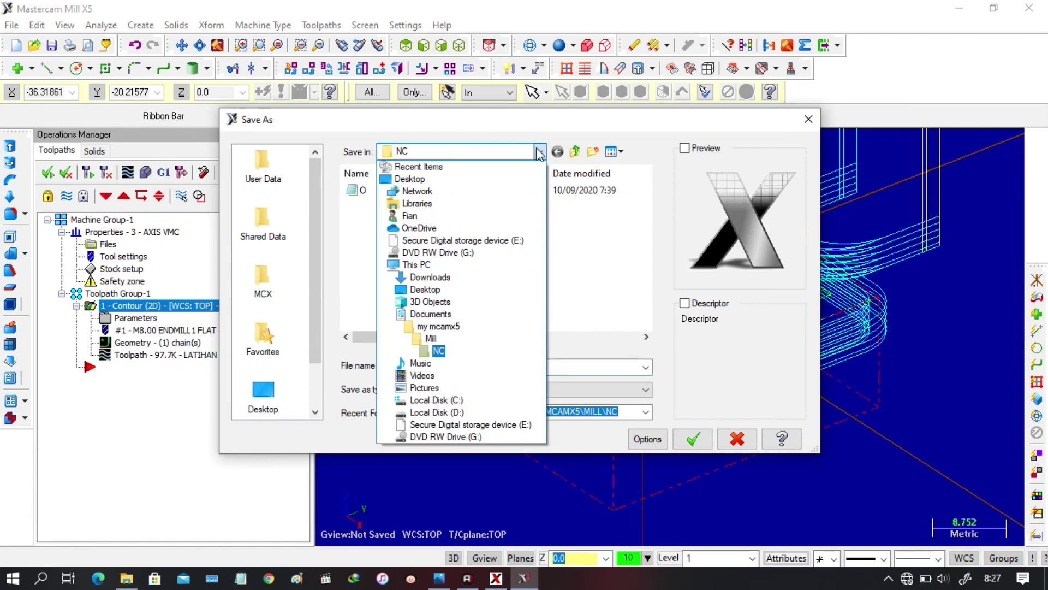
click(437, 412)
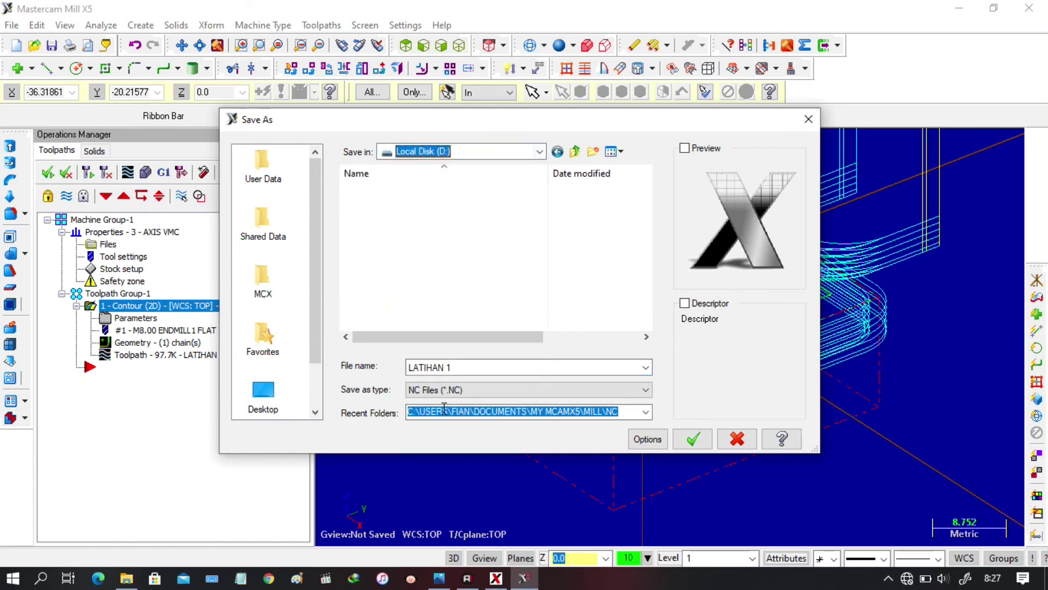
scroll(445, 259, down, 4)
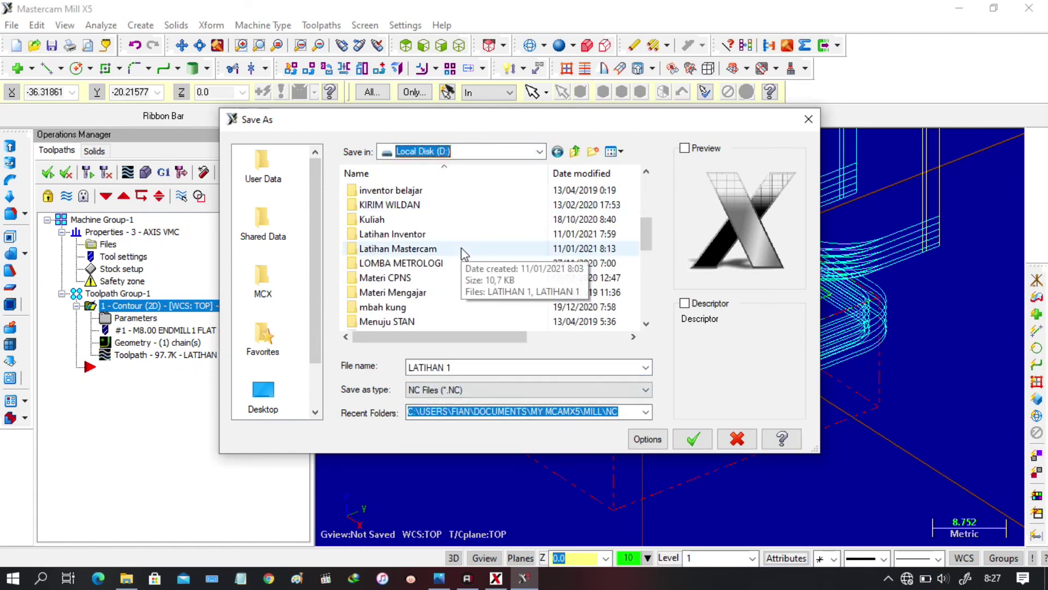
double_click(462, 249)
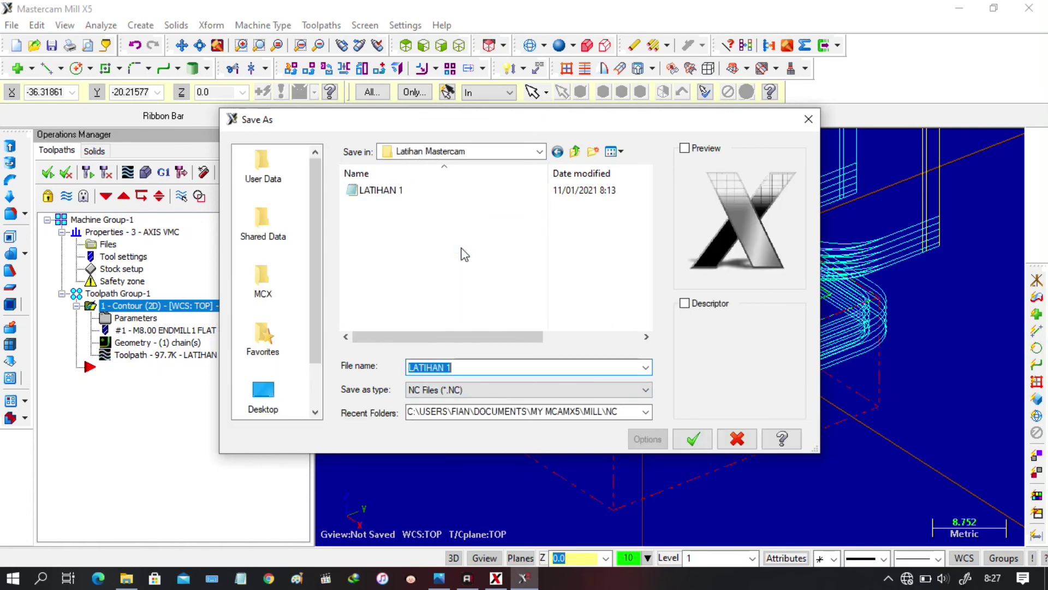
click(476, 368)
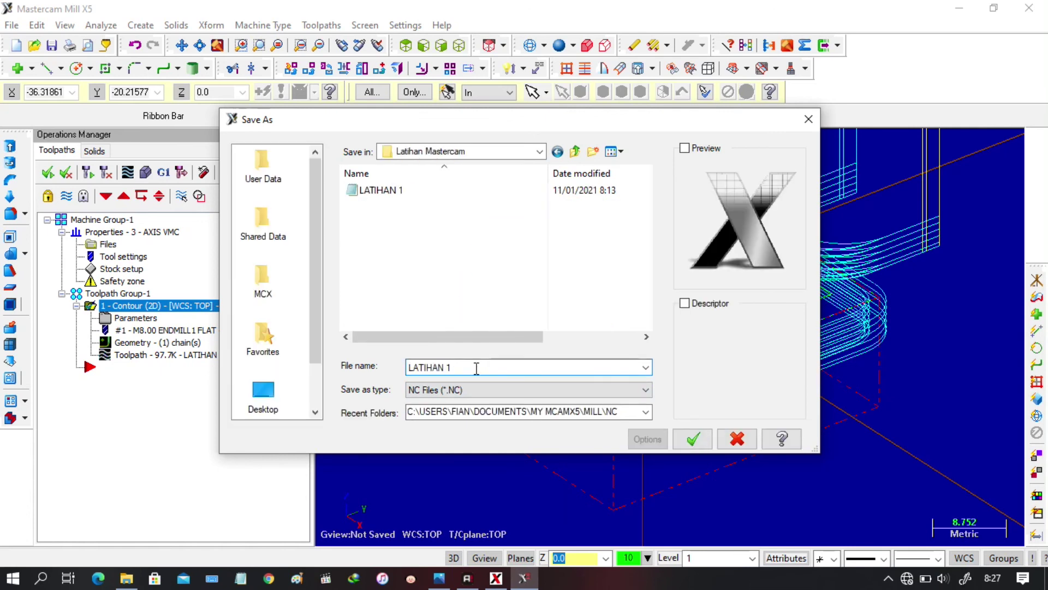
text(.1)
click(701, 440)
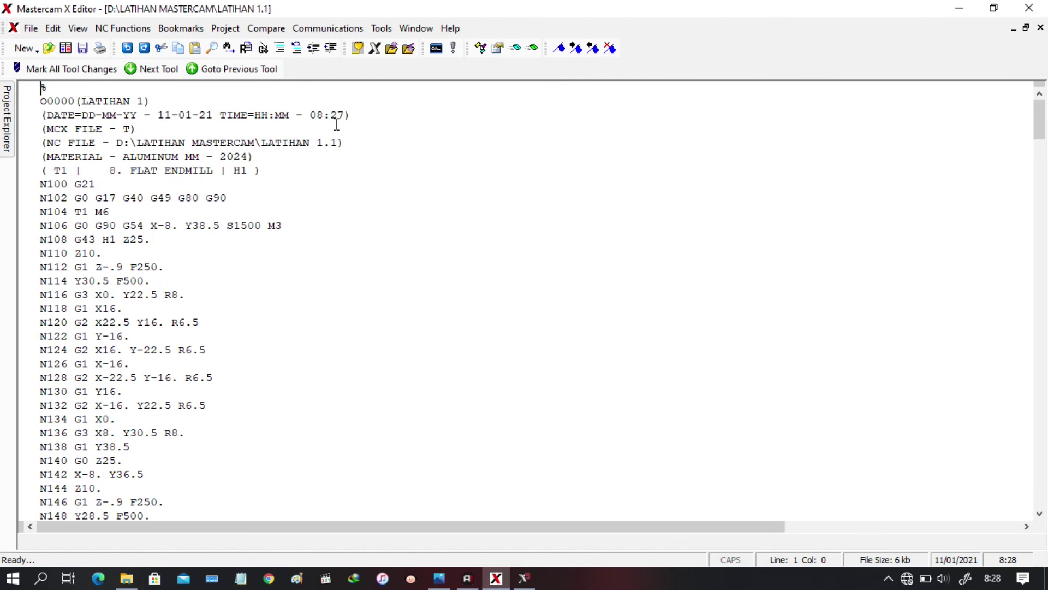
- Examine the program number line and opening blocks of the posted NC code, and return to Mastercam Mill
drag(75, 102, 153, 109)
click(310, 294)
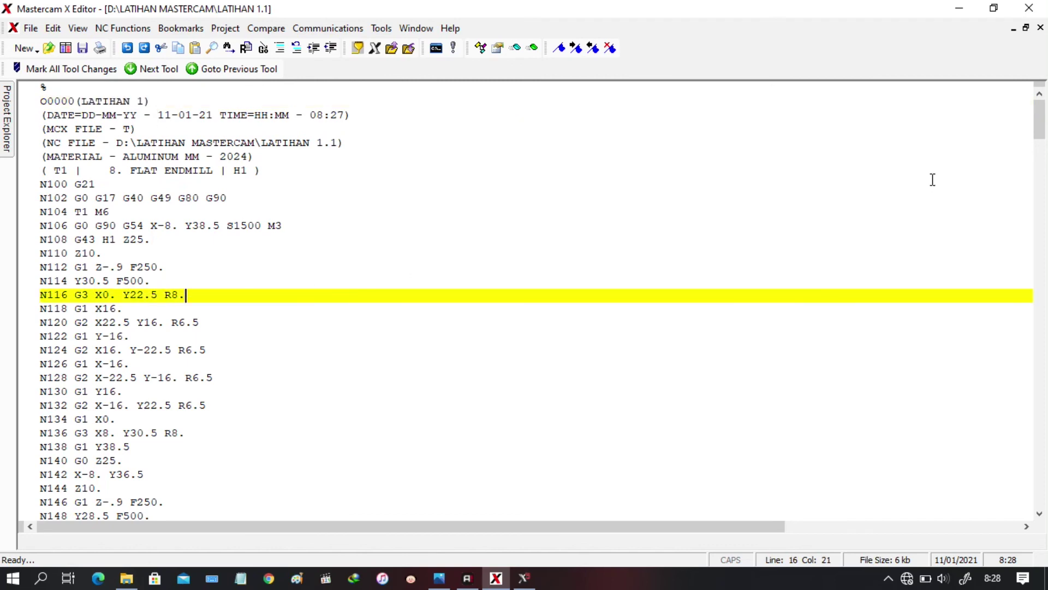
click(966, 11)
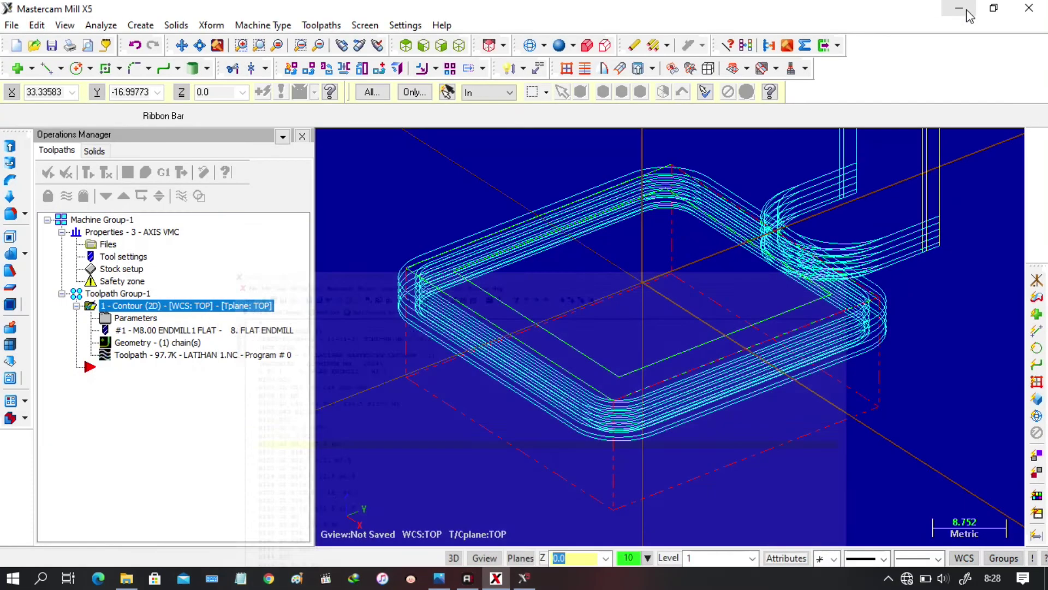